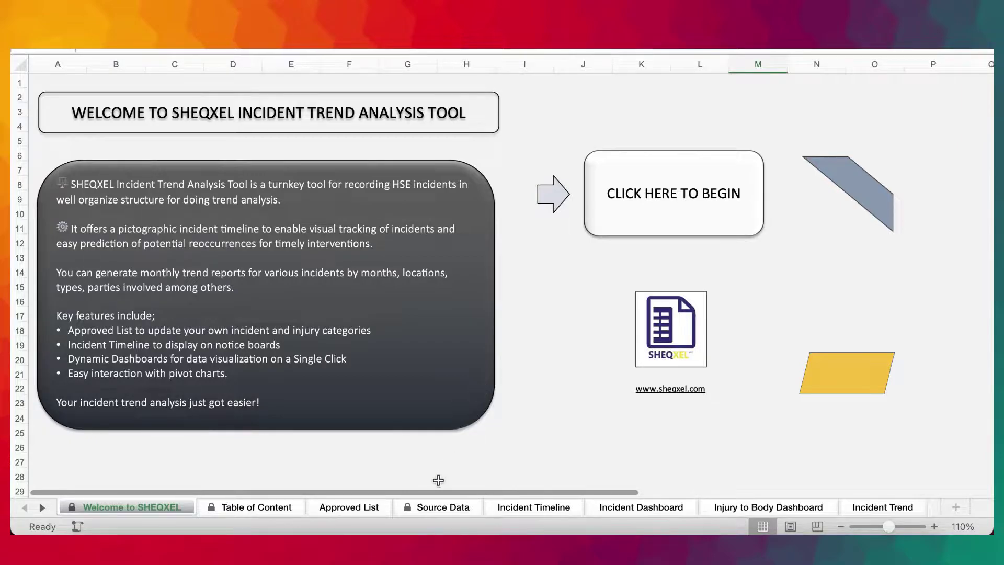
Step: Switch from the SHEQXEL welcome page to the Source Data sheet of incident records
{"action": "left_click", "coordinate": [426, 508]}
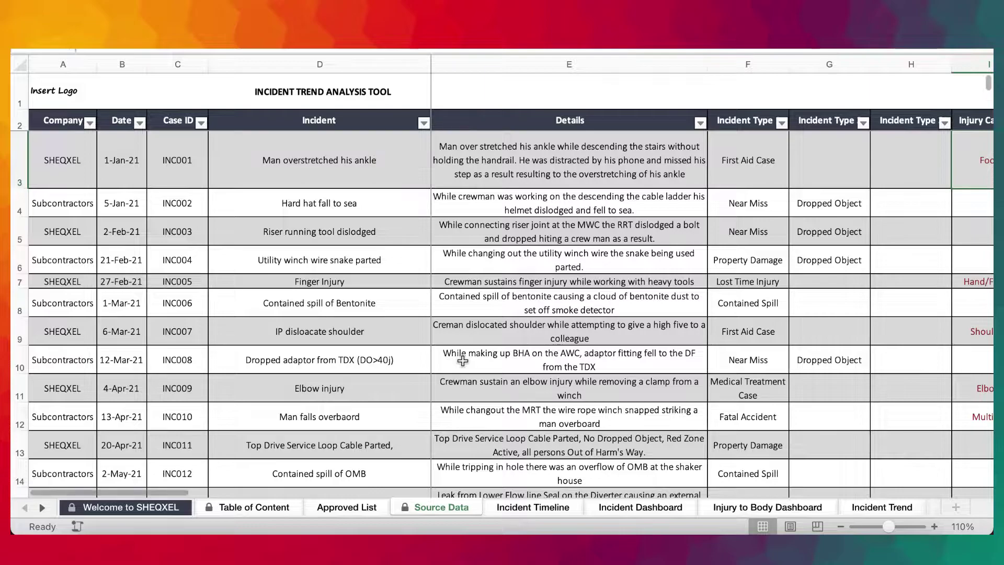
Step: Review the first incident's date, case ID INC001, short description and details in row 3
{"action": "left_click", "coordinate": [381, 175]}
{"action": "scroll", "coordinate": [555, 244], "scroll_direction": "right", "scroll_amount": 5}
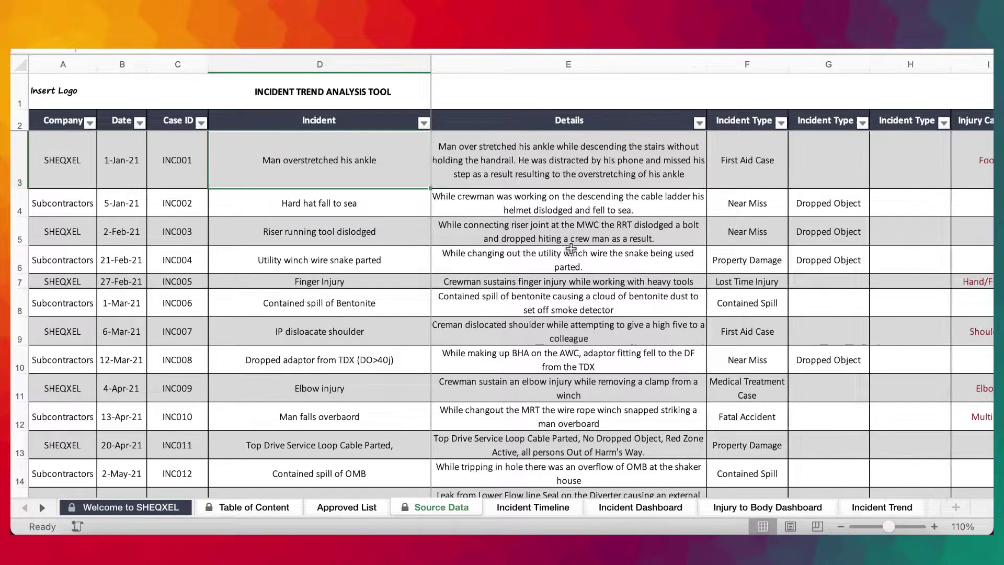
{"action": "scroll", "coordinate": [571, 249], "scroll_direction": "left", "scroll_amount": 5}
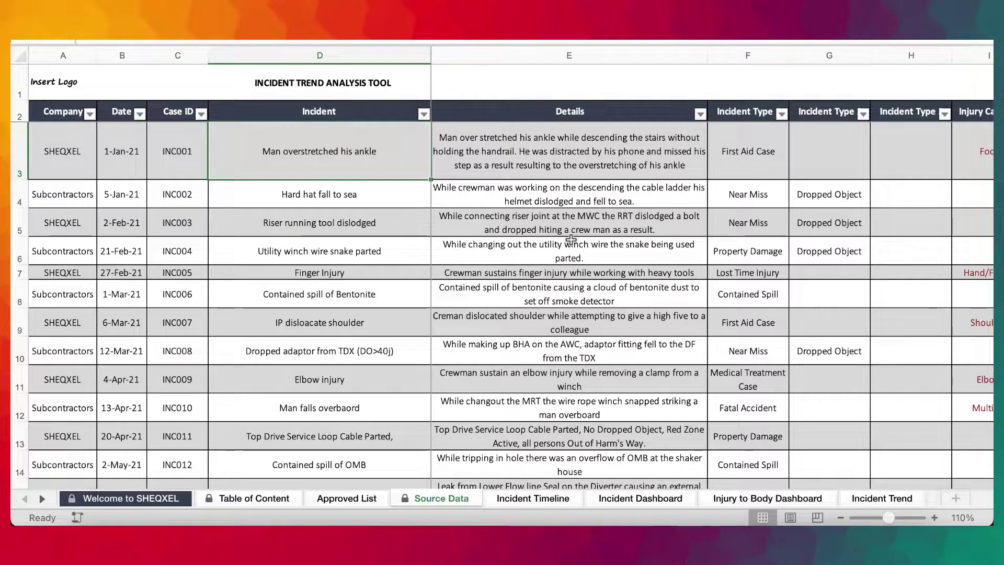
{"action": "scroll", "coordinate": [571, 239], "scroll_direction": "right", "scroll_amount": 3}
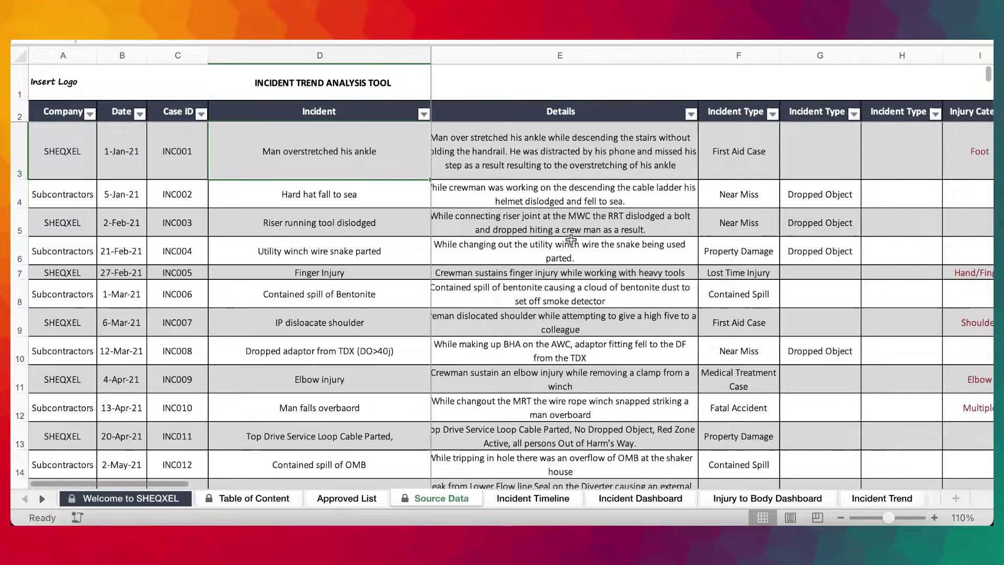
{"action": "scroll", "coordinate": [571, 240], "scroll_direction": "left", "scroll_amount": 3}
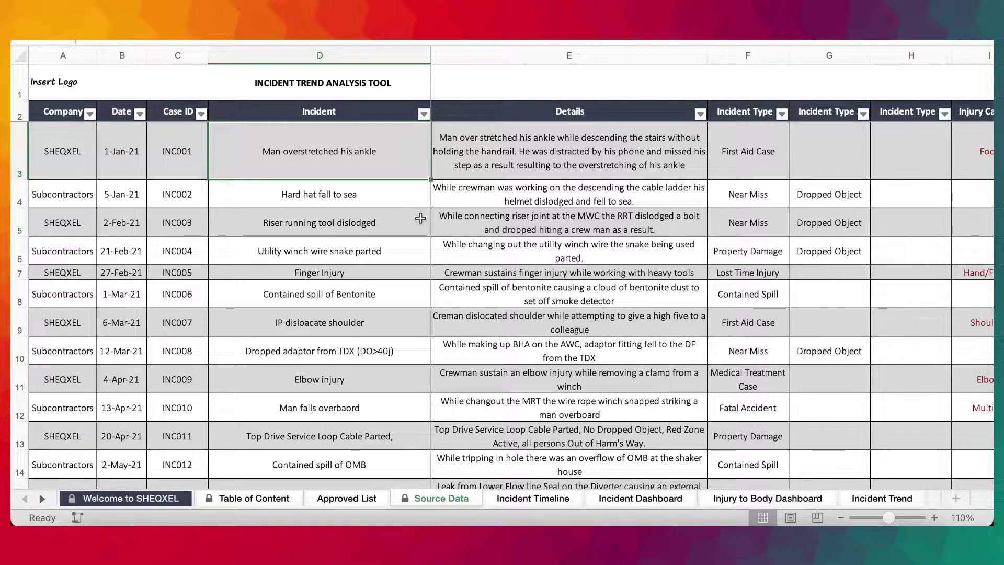
{"action": "left_click", "coordinate": [77, 158]}
{"action": "left_click", "coordinate": [121, 153]}
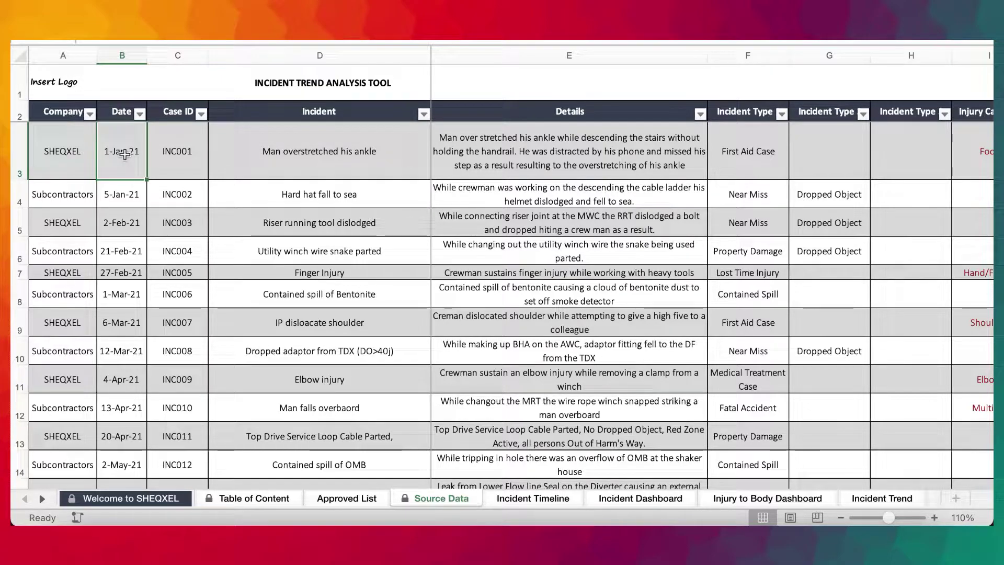
{"action": "left_click", "coordinate": [183, 151]}
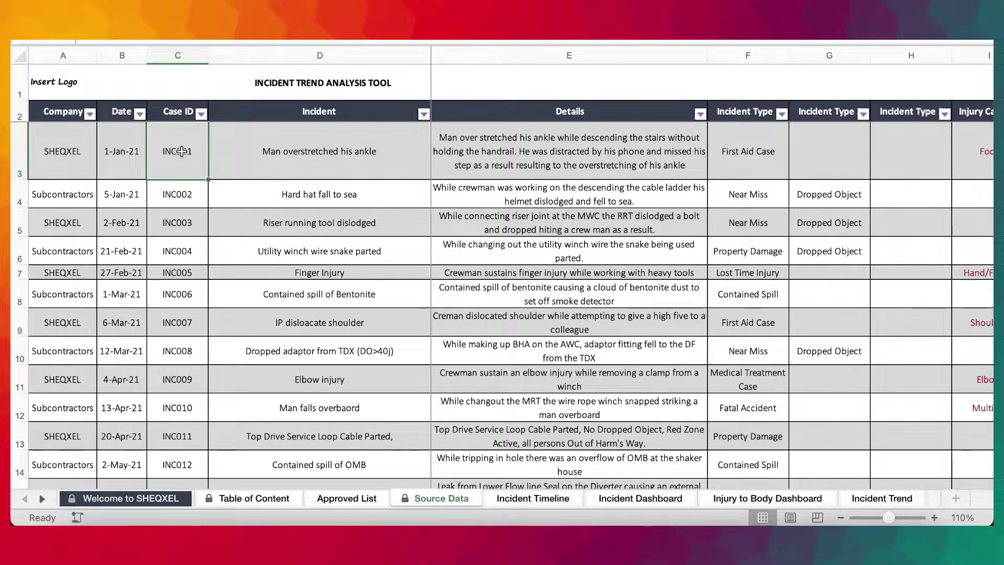
{"action": "left_click", "coordinate": [340, 152]}
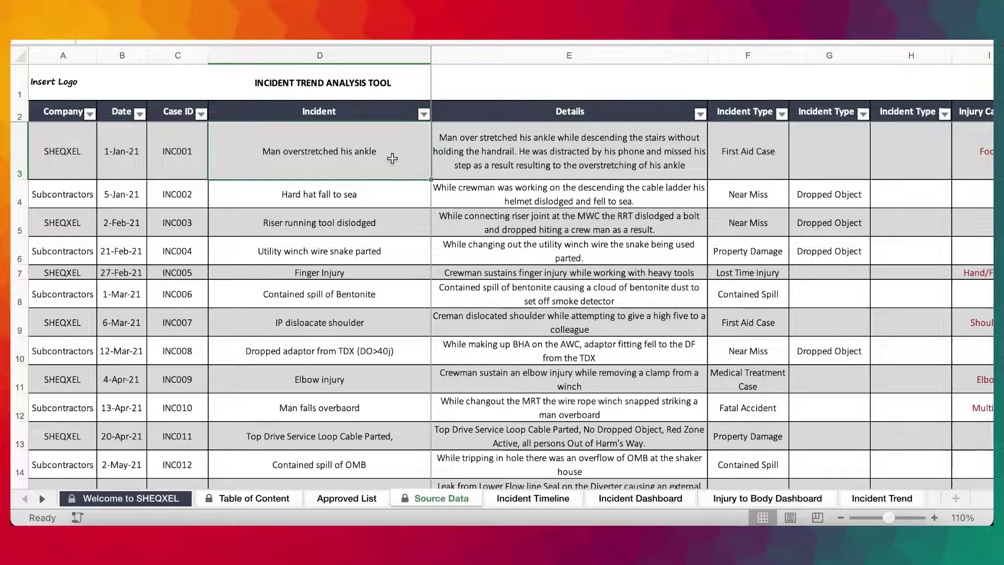
{"action": "left_click", "coordinate": [557, 167]}
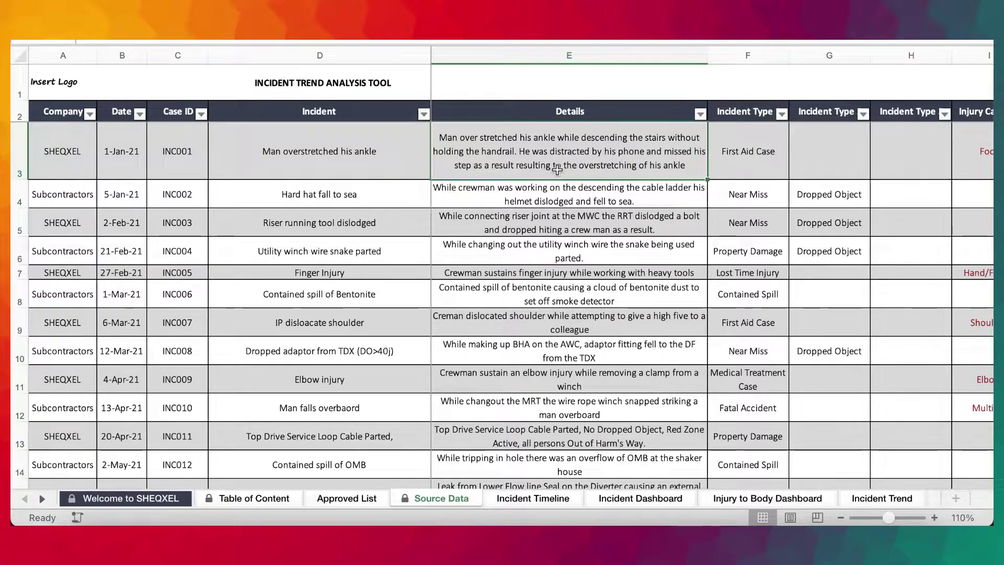
Step: Show the first incident's Incident Type, Injury Category (Foot) and Type of Injury (Cut wound) pick lists
{"action": "left_click", "coordinate": [715, 151]}
{"action": "scroll", "coordinate": [662, 206], "scroll_direction": "right", "scroll_amount": 5}
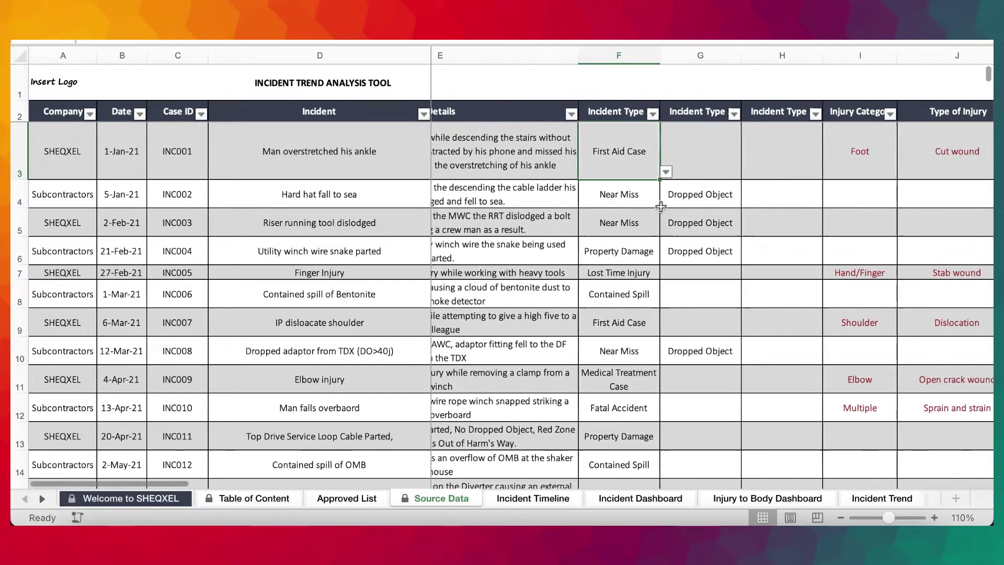
{"action": "left_click", "coordinate": [743, 173]}
{"action": "scroll", "coordinate": [739, 196], "scroll_direction": "right", "scroll_amount": 3}
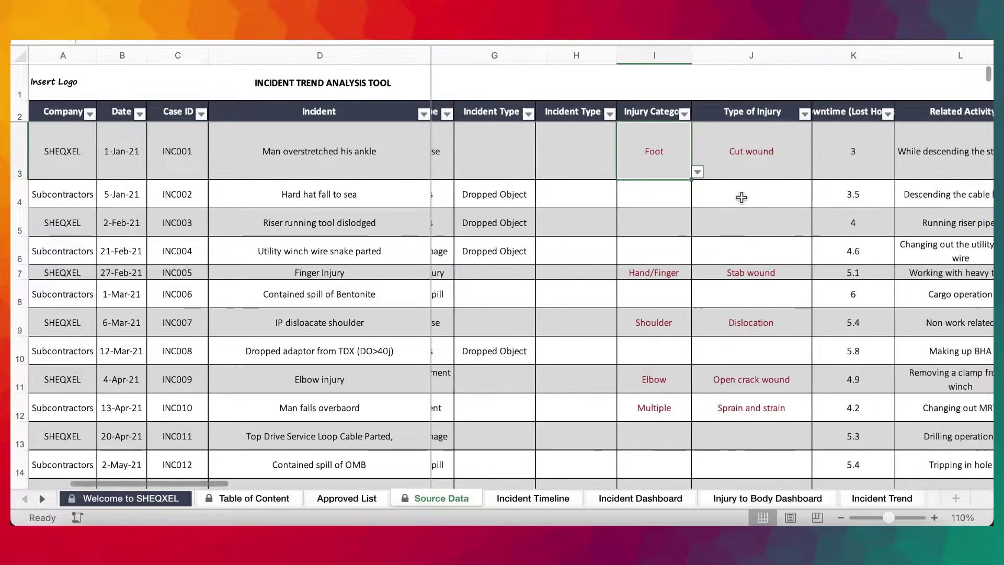
{"action": "left_click", "coordinate": [694, 171]}
{"action": "scroll", "coordinate": [691, 166], "scroll_direction": "right", "scroll_amount": 1}
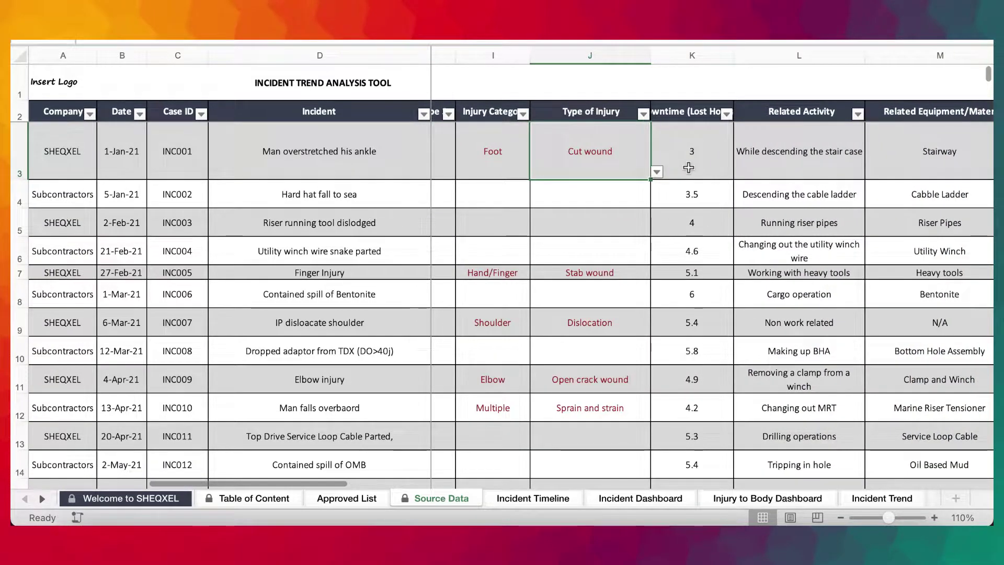
Step: Widen column K to show the full Downtime (Lost Hours[h]) heading, then check downtime and activity
{"action": "left_click_drag", "start_coordinate": [733, 55], "coordinate": [824, 55]}
{"action": "left_click", "coordinate": [722, 152]}
{"action": "scroll", "coordinate": [722, 157], "scroll_direction": "right", "scroll_amount": 1}
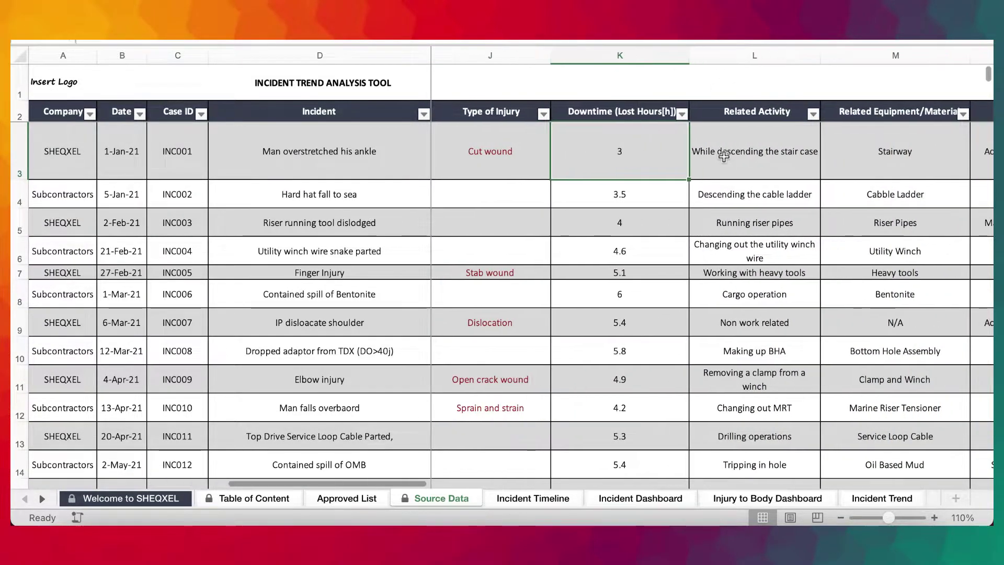
{"action": "left_click", "coordinate": [730, 167]}
{"action": "scroll", "coordinate": [743, 166], "scroll_direction": "right", "scroll_amount": 2}
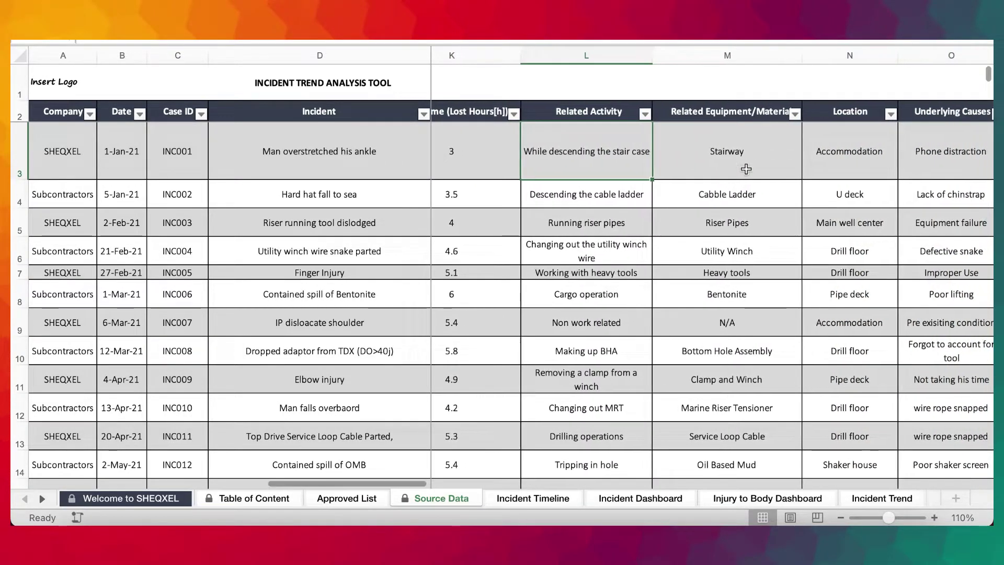
Step: Show the location Accommodation, cause Phone distraction, Green Hand(s), Male, Under Investigation and Open entries
{"action": "left_click", "coordinate": [755, 167]}
{"action": "scroll", "coordinate": [758, 165], "scroll_direction": "right", "scroll_amount": 1}
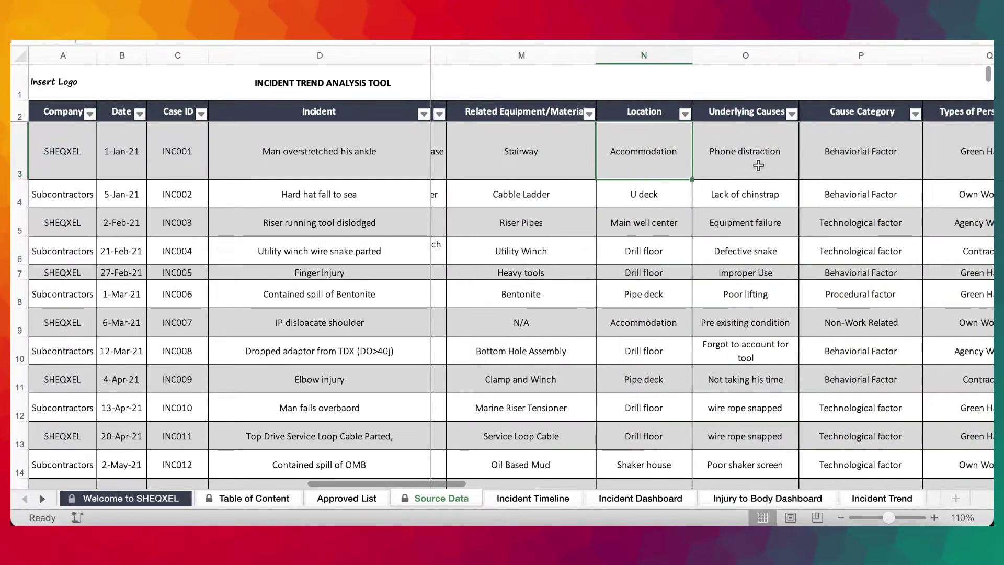
{"action": "left_click", "coordinate": [759, 166]}
{"action": "scroll", "coordinate": [759, 165], "scroll_direction": "right", "scroll_amount": 1}
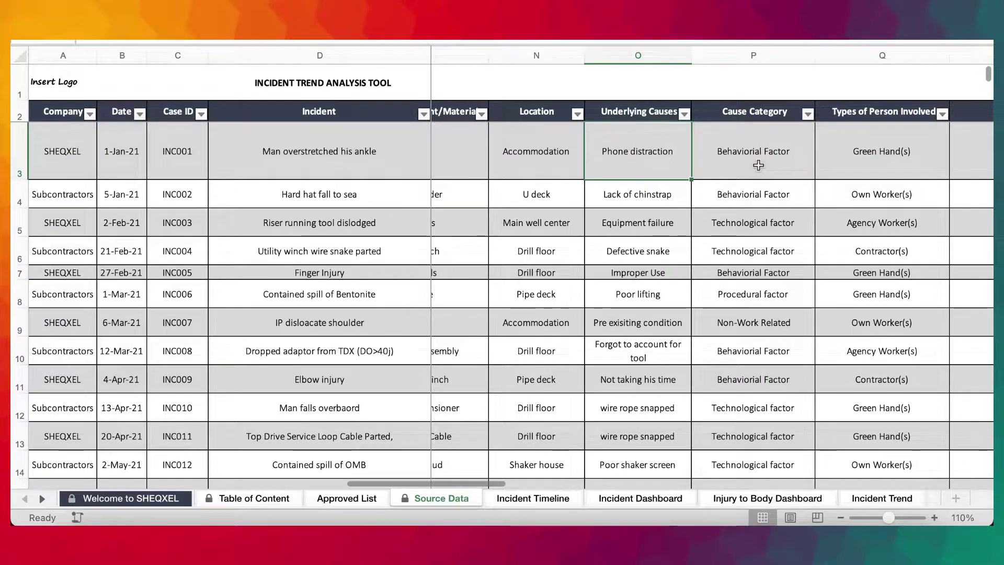
{"action": "left_click", "coordinate": [759, 166]}
{"action": "scroll", "coordinate": [759, 165], "scroll_direction": "right", "scroll_amount": 1}
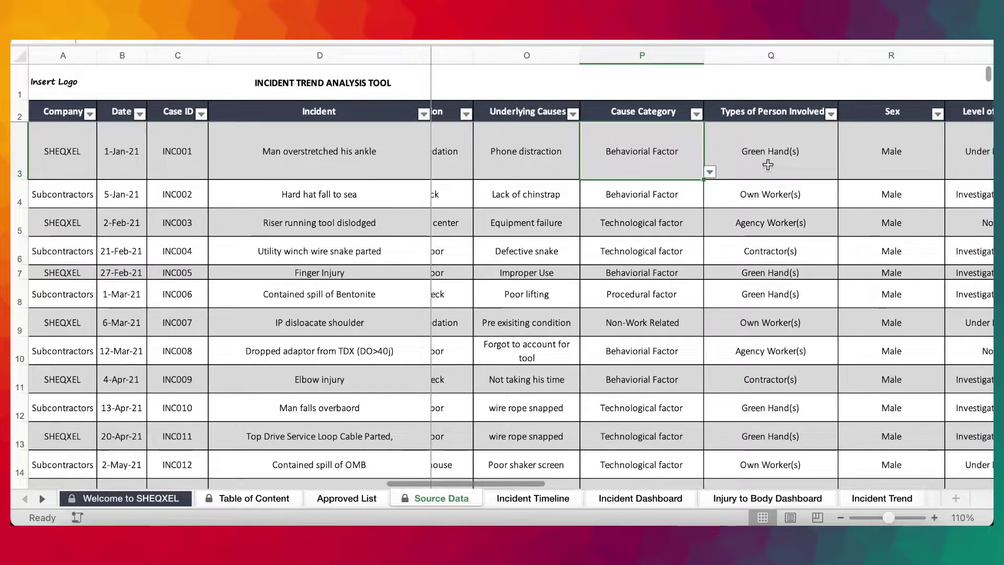
{"action": "left_click", "coordinate": [770, 164]}
{"action": "scroll", "coordinate": [770, 164], "scroll_direction": "right", "scroll_amount": 1}
{"action": "left_click", "coordinate": [770, 164]}
{"action": "scroll", "coordinate": [770, 164], "scroll_direction": "right", "scroll_amount": 1}
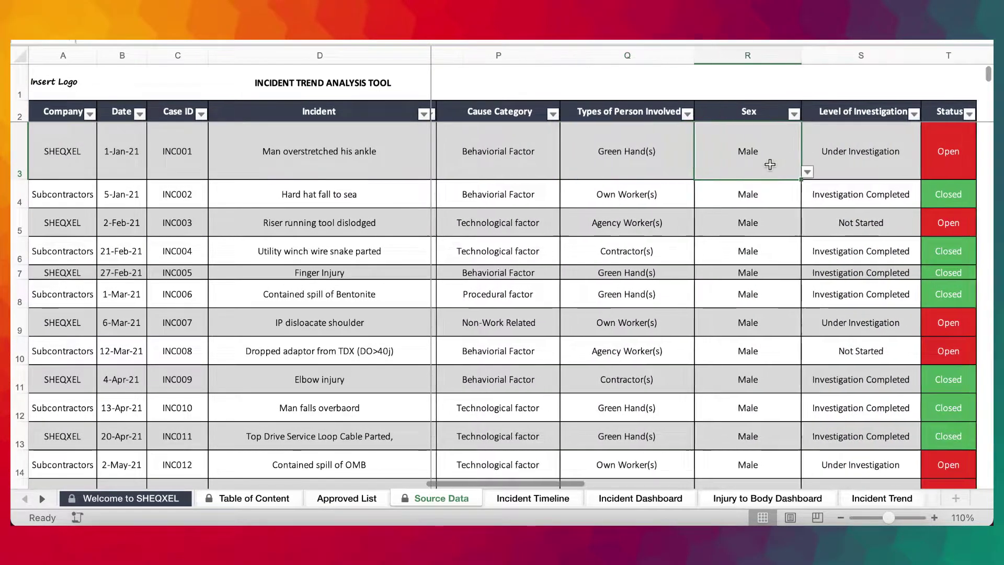
{"action": "left_click", "coordinate": [771, 164]}
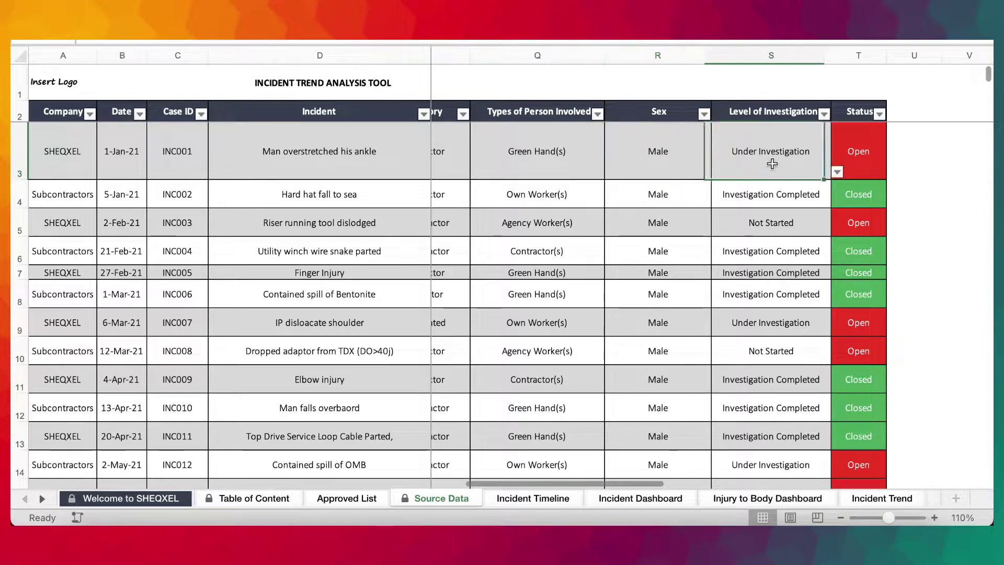
{"action": "left_click", "coordinate": [859, 154]}
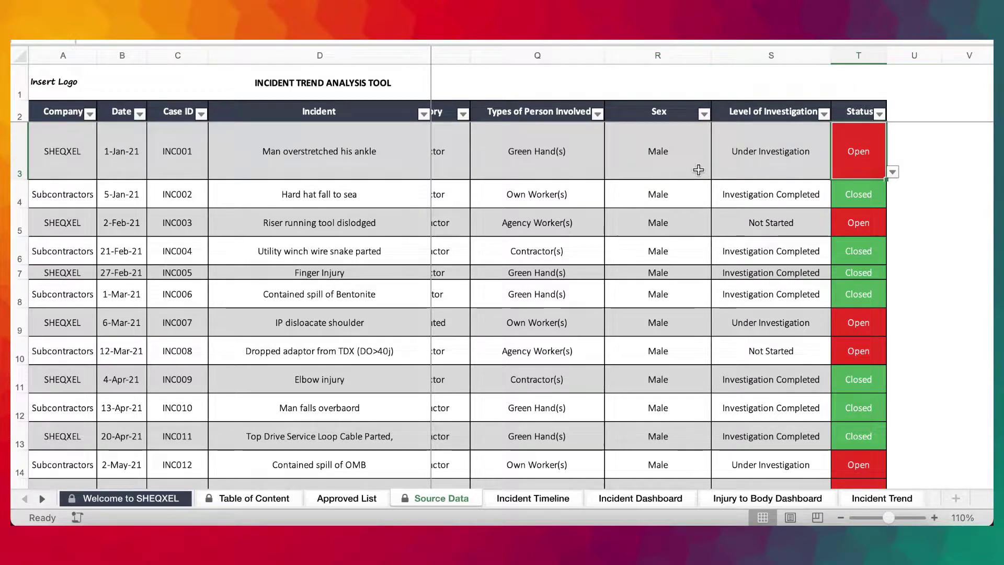
Step: Scroll back to the start of the Source Data sheet
{"action": "scroll", "coordinate": [699, 170], "scroll_direction": "left", "scroll_amount": 10}
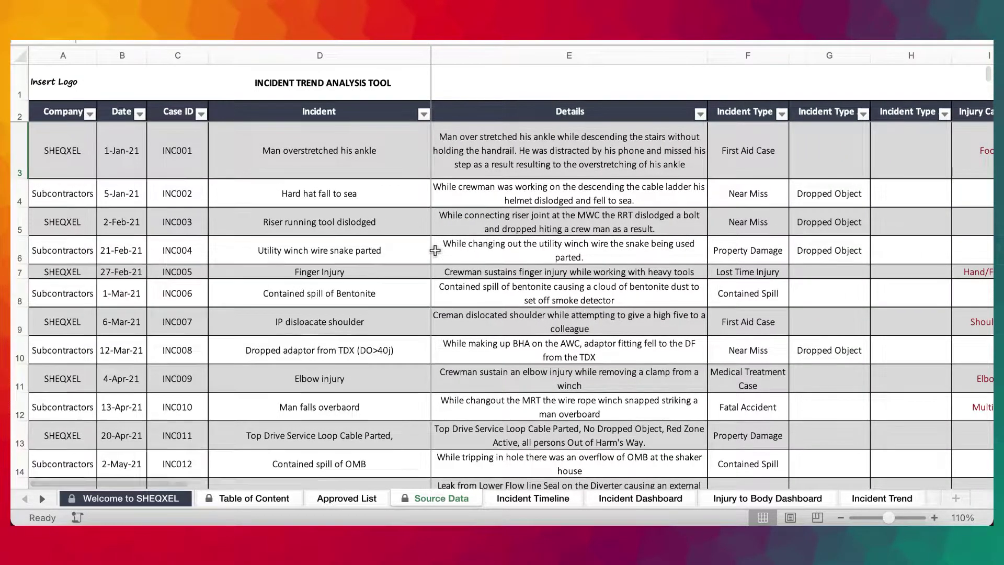
{"action": "scroll", "coordinate": [434, 250], "scroll_direction": "down", "scroll_amount": 15}
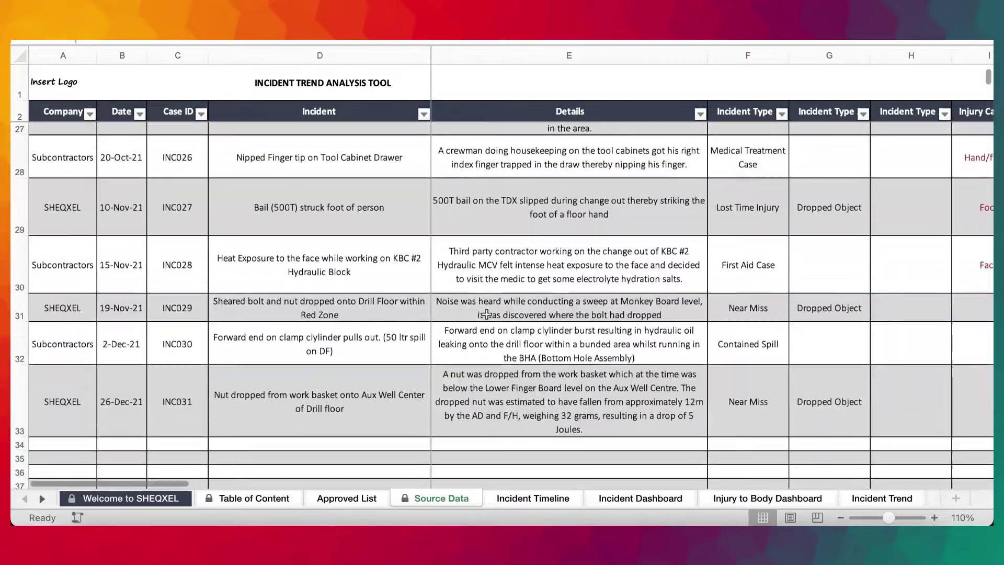
{"action": "scroll", "coordinate": [487, 314], "scroll_direction": "up", "scroll_amount": 15}
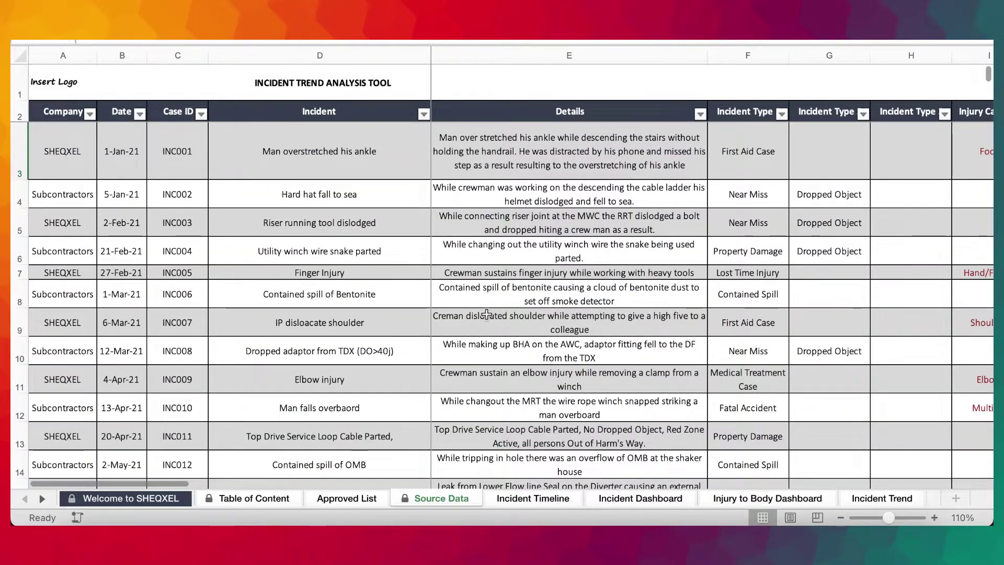
Step: On the HSE Incident Dashboard, try the SHEQXEL and Contained Spill slicer filters, then clear them
{"action": "left_click", "coordinate": [625, 500]}
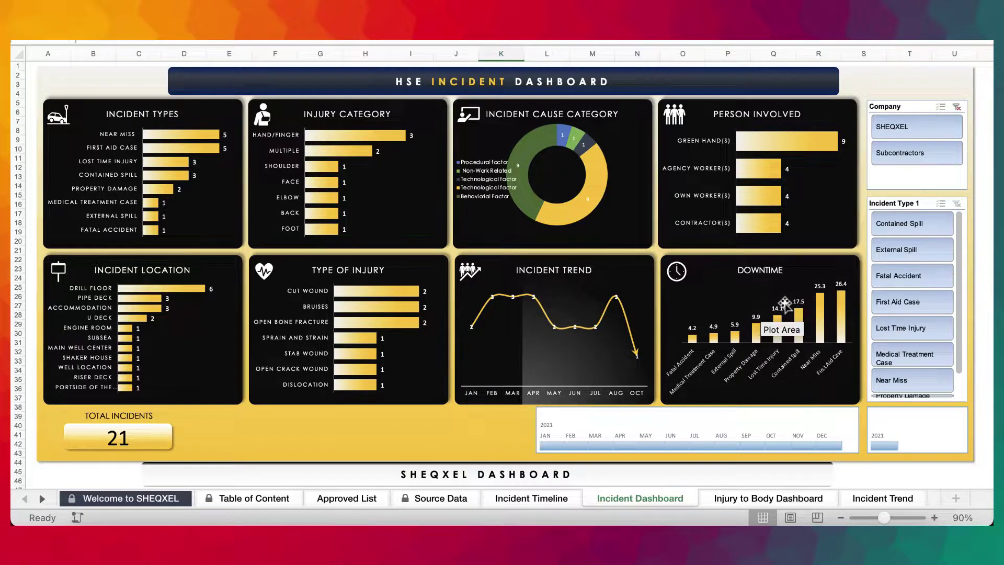
{"action": "left_click", "coordinate": [896, 127]}
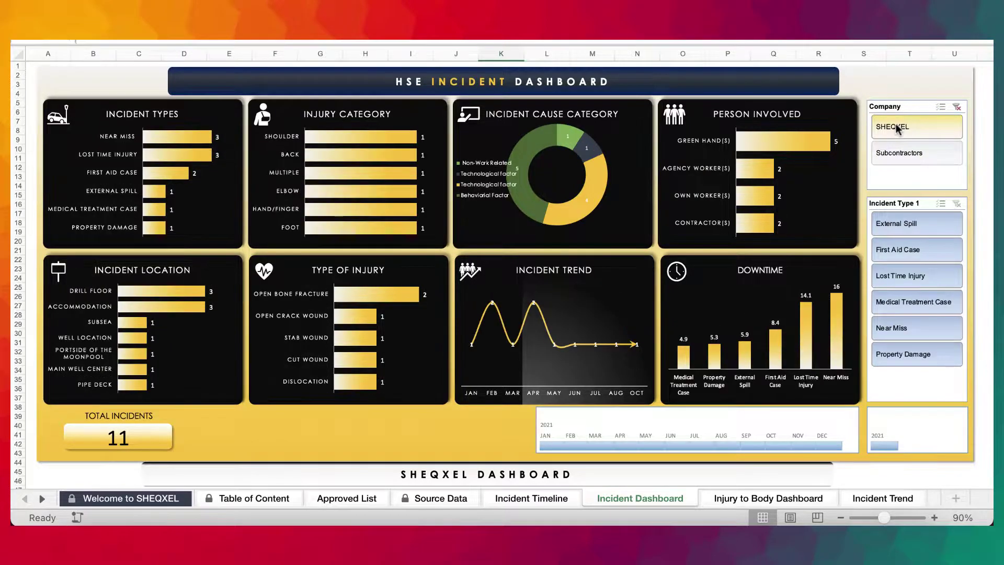
{"action": "left_click", "coordinate": [900, 153], "text": "ctrl"}
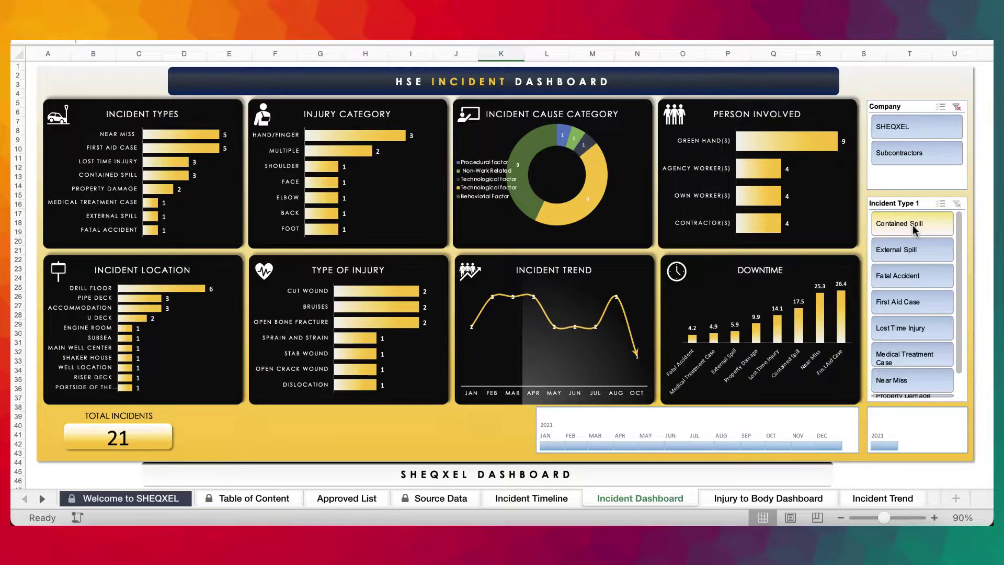
{"action": "left_click", "coordinate": [914, 229]}
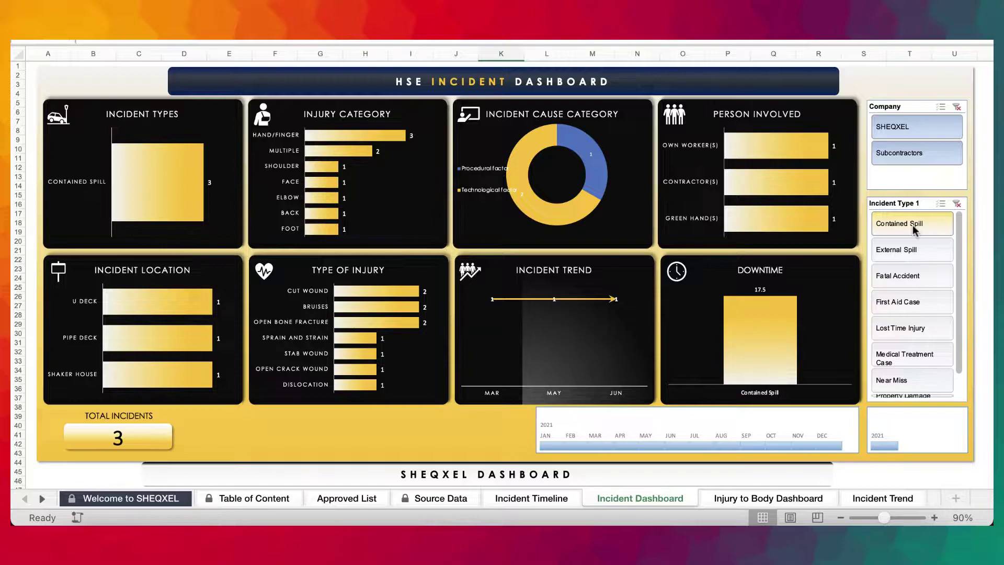
{"action": "left_click", "coordinate": [958, 204]}
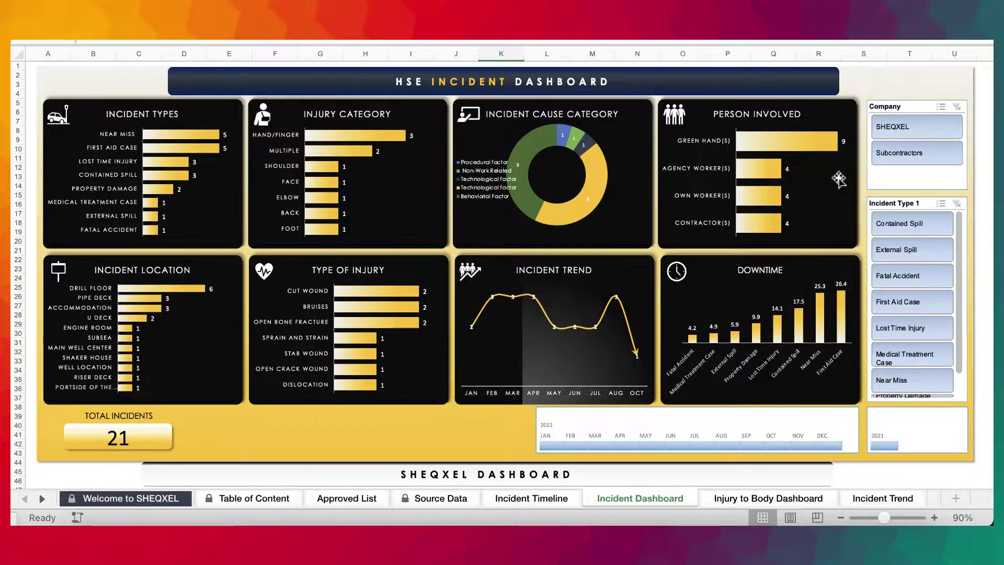
{"action": "left_click", "coordinate": [742, 499]}
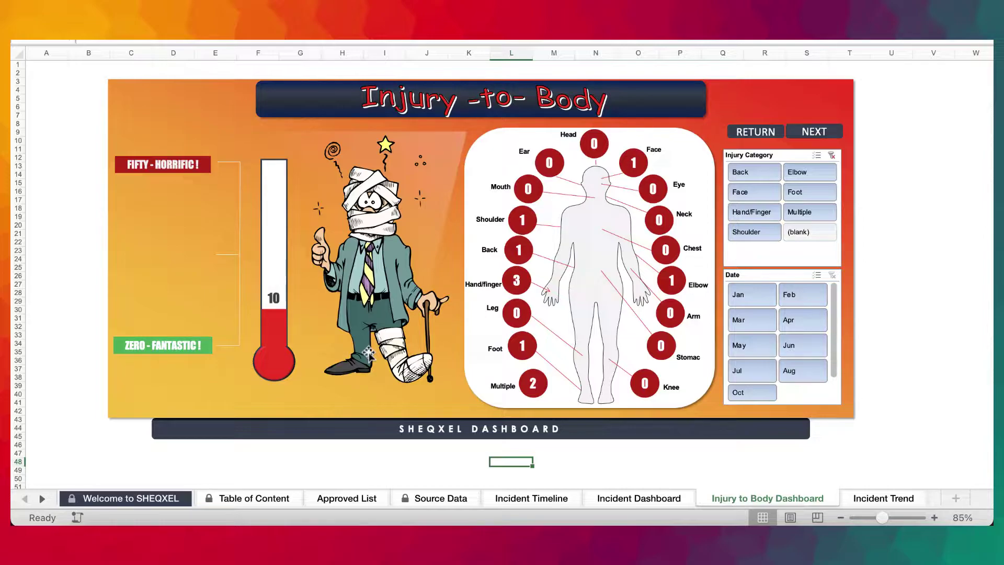
{"action": "left_click", "coordinate": [832, 158]}
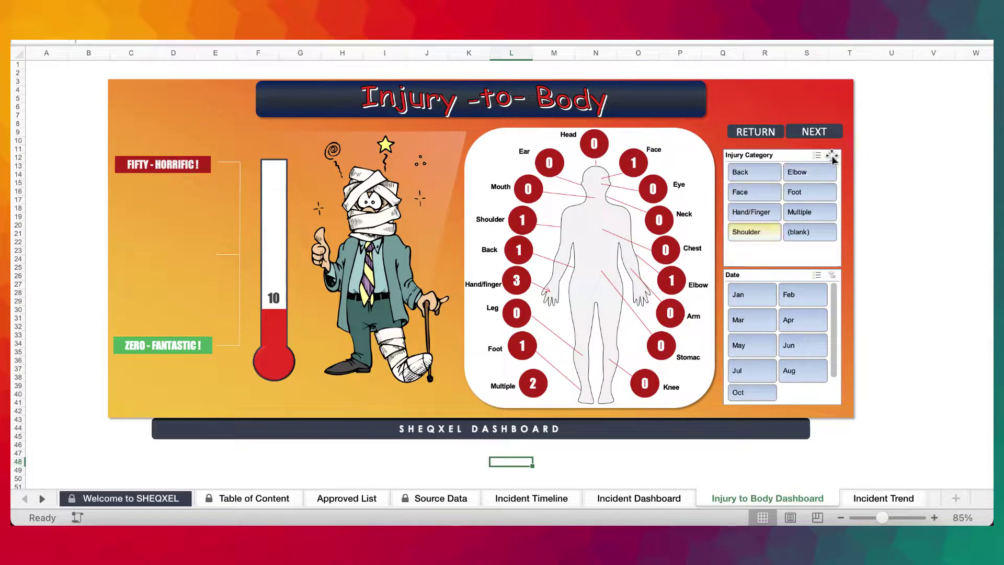
{"action": "left_click", "coordinate": [755, 171]}
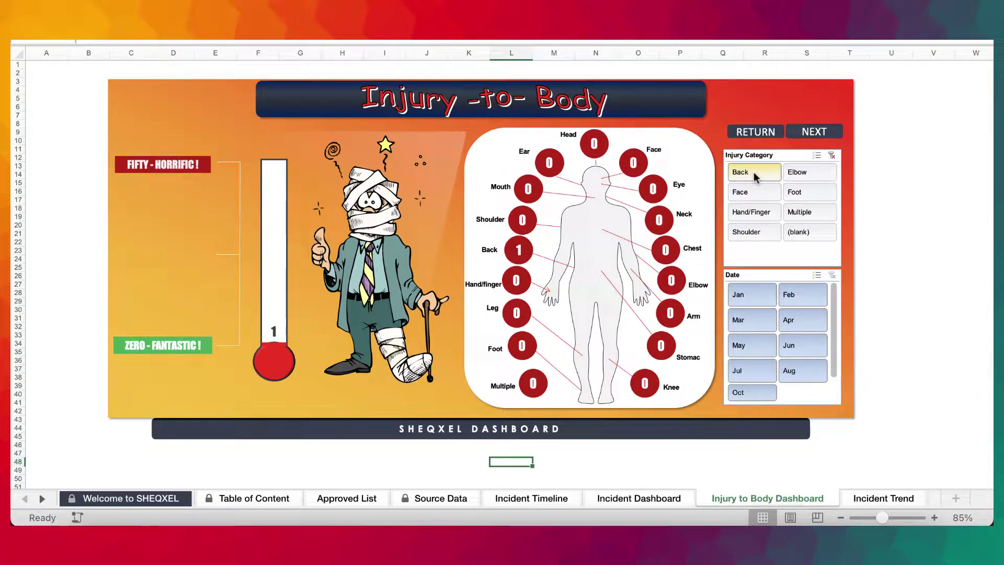
{"action": "left_click", "coordinate": [811, 172]}
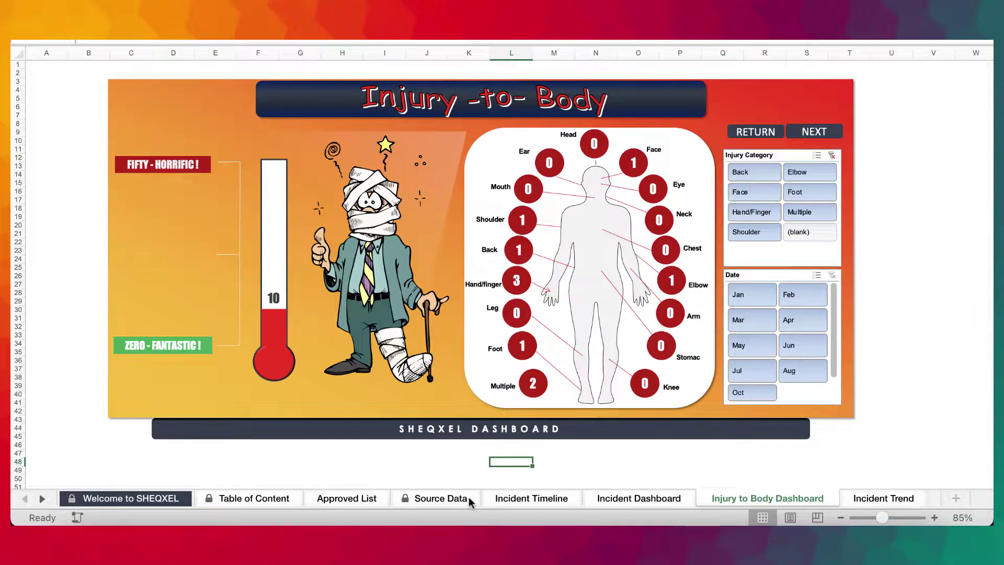
Step: On the Approved List sheet, select the company and incident type lists
{"action": "left_click", "coordinate": [347, 498]}
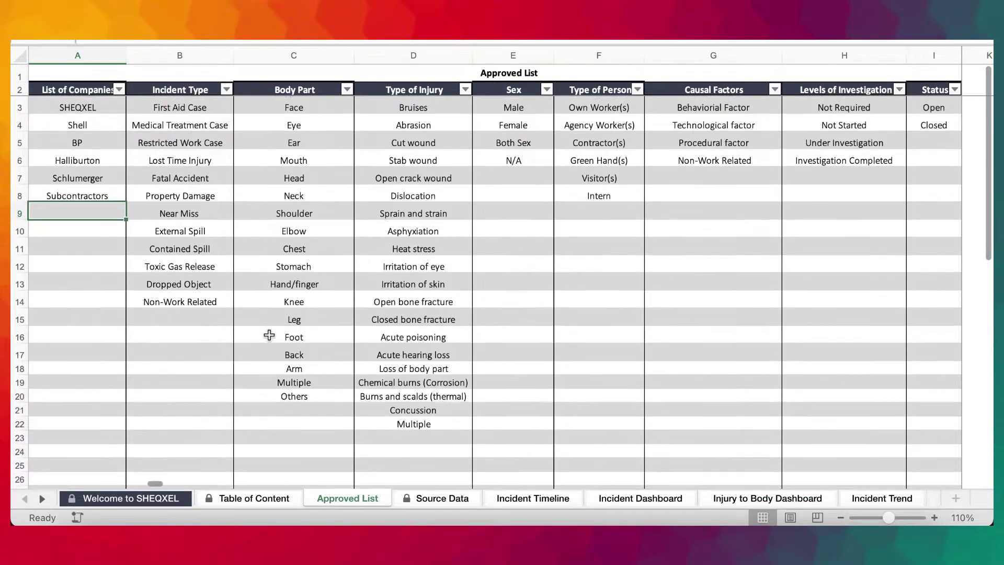
{"action": "left_click_drag", "start_coordinate": [79, 107], "coordinate": [80, 316]}
{"action": "left_click_drag", "start_coordinate": [179, 106], "coordinate": [161, 305]}
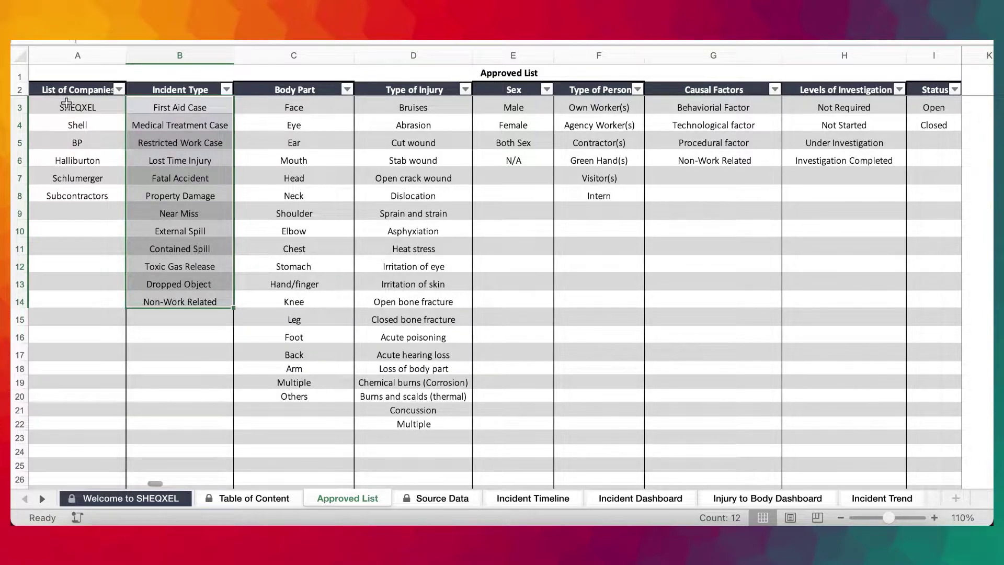
{"action": "left_click_drag", "start_coordinate": [66, 103], "coordinate": [51, 311]}
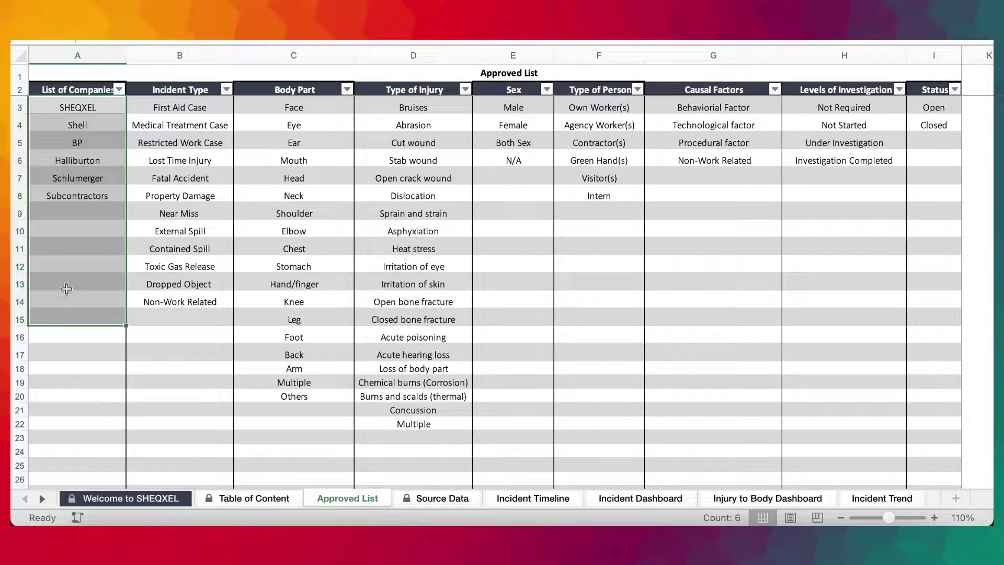
{"action": "left_click_drag", "start_coordinate": [172, 108], "coordinate": [170, 351]}
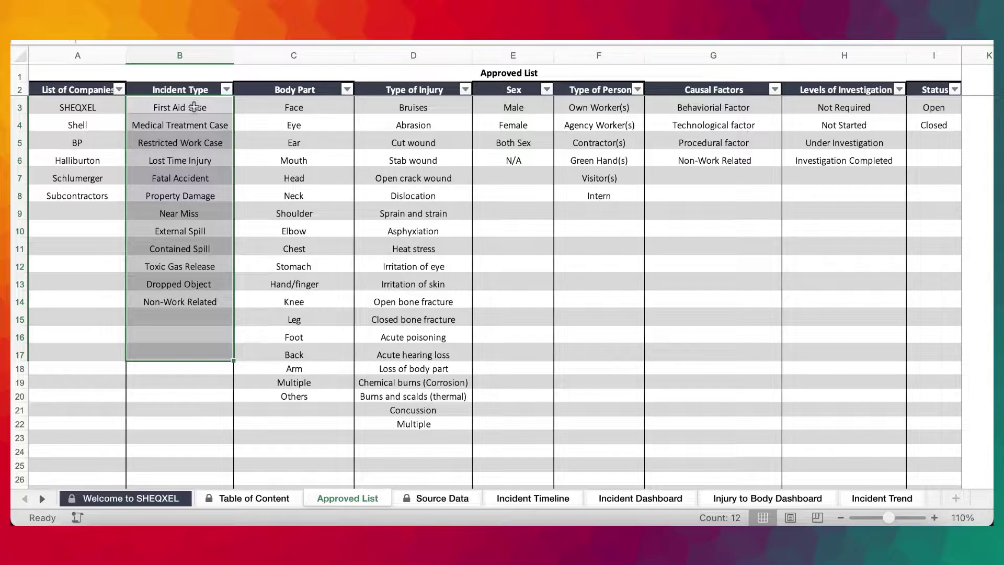
{"action": "left_click_drag", "start_coordinate": [195, 108], "coordinate": [170, 410]}
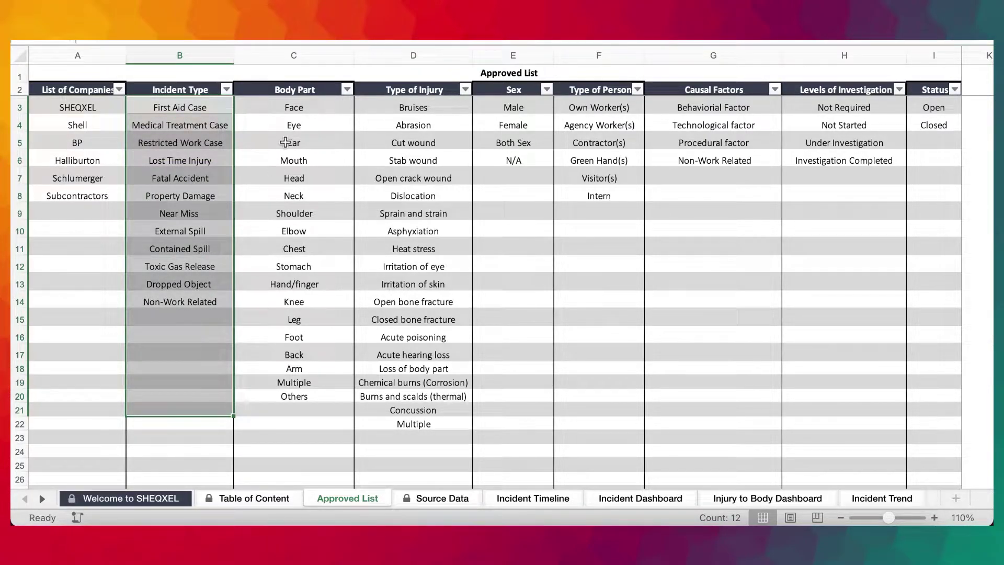
Step: Select the body part, type of injury and Sex lists
{"action": "left_click_drag", "start_coordinate": [293, 108], "coordinate": [295, 435]}
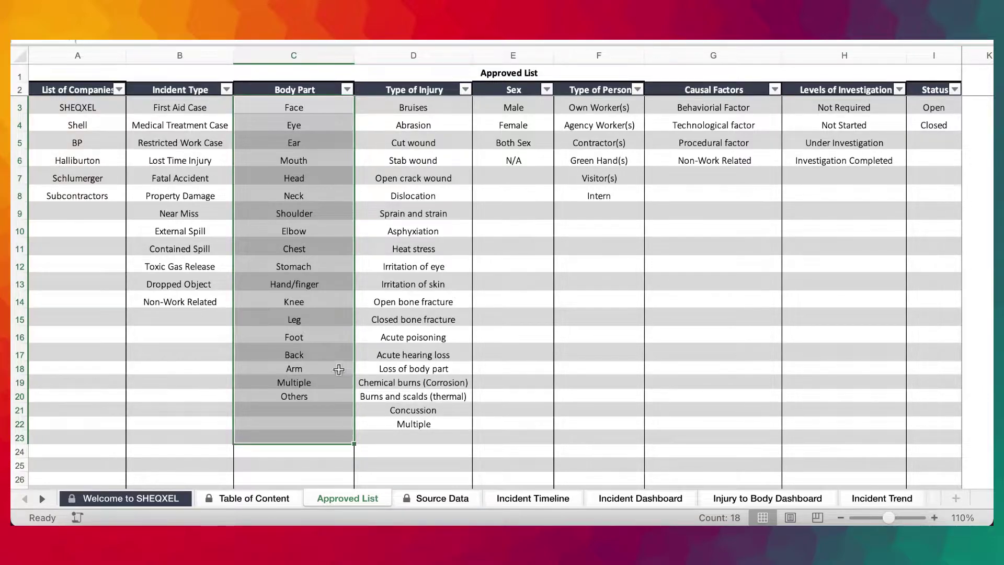
{"action": "left_click_drag", "start_coordinate": [325, 107], "coordinate": [314, 403]}
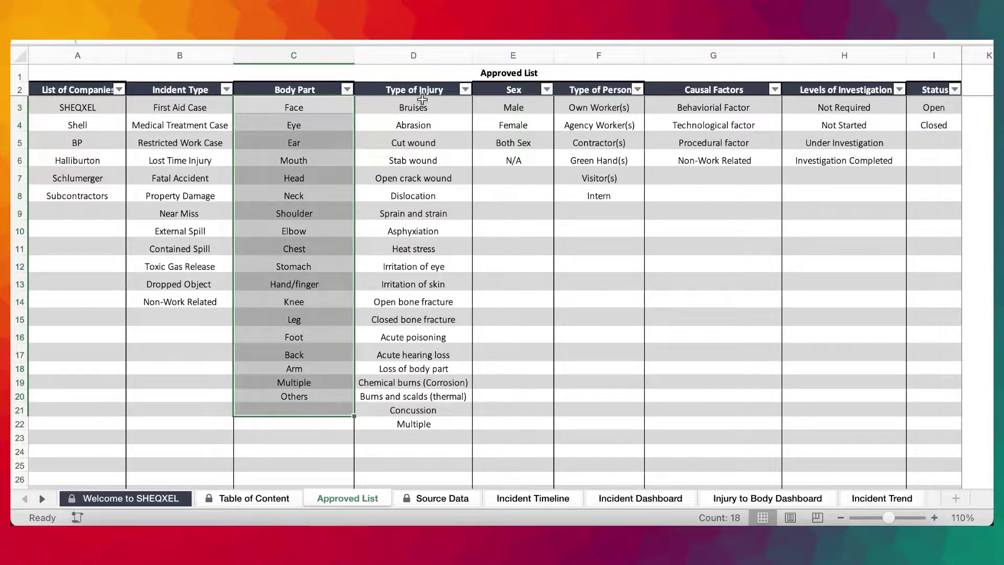
{"action": "left_click_drag", "start_coordinate": [421, 102], "coordinate": [434, 425]}
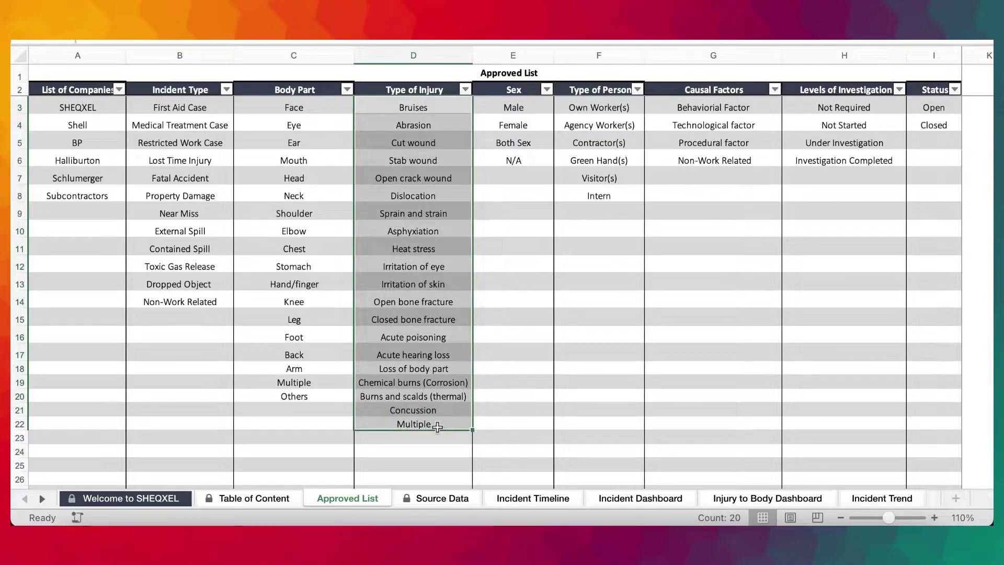
{"action": "left_click", "coordinate": [519, 108]}
{"action": "left_click_drag", "start_coordinate": [519, 109], "coordinate": [515, 204]}
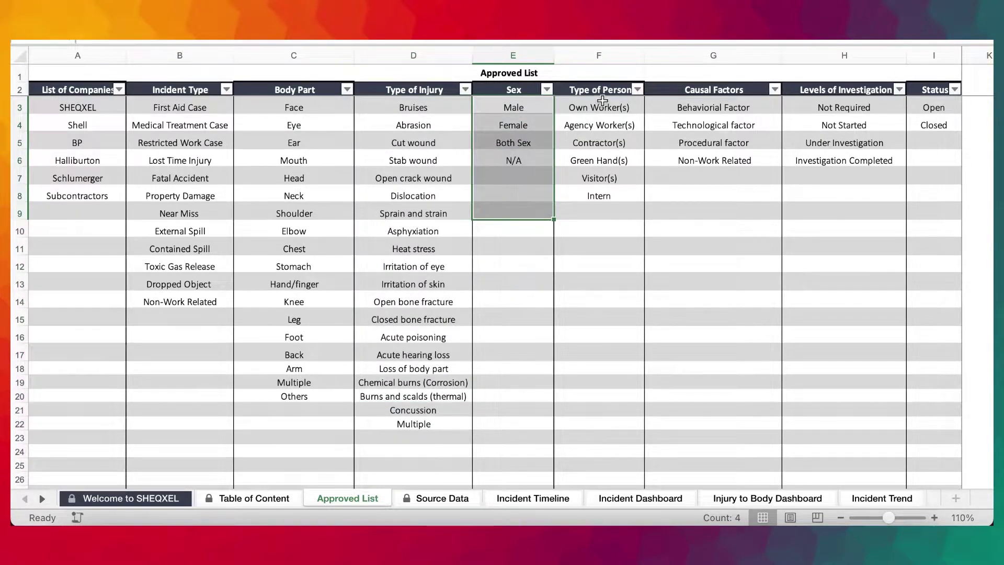
Step: Select the Type of Person, Causal Factors, Levels of Investigation and Status lists, then return to Source Data
{"action": "left_click_drag", "start_coordinate": [601, 104], "coordinate": [601, 210]}
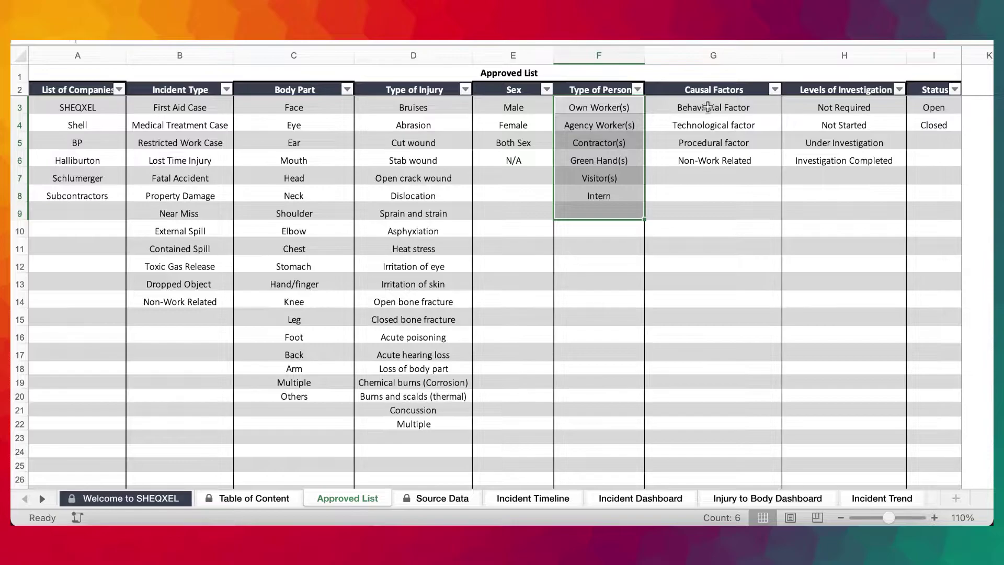
{"action": "left_click_drag", "start_coordinate": [707, 107], "coordinate": [702, 191]}
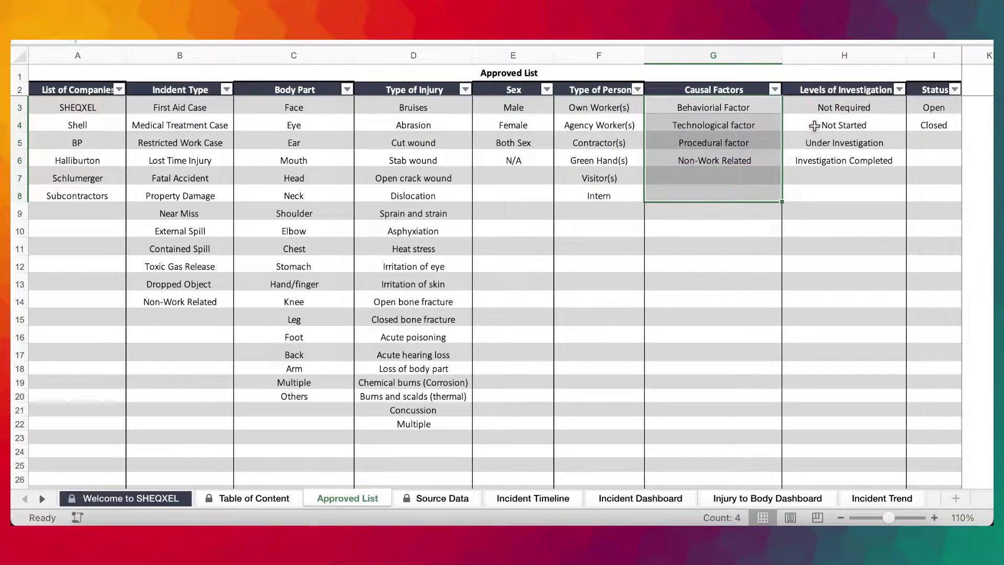
{"action": "left_click_drag", "start_coordinate": [832, 108], "coordinate": [841, 165]}
{"action": "left_click", "coordinate": [936, 107]}
{"action": "left_click_drag", "start_coordinate": [936, 107], "coordinate": [937, 159]}
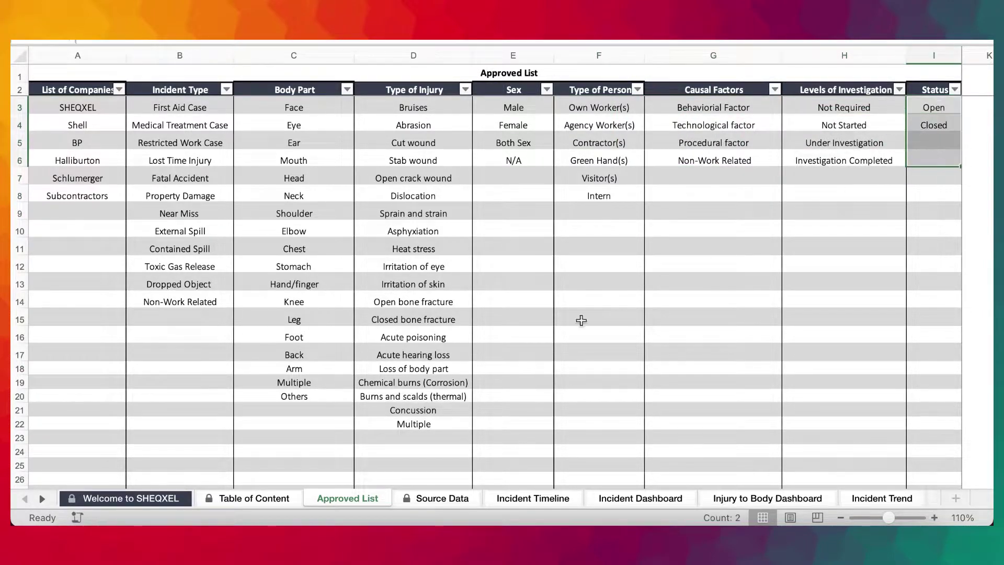
{"action": "scroll", "coordinate": [504, 356], "scroll_direction": "down", "scroll_amount": 15}
{"action": "scroll", "coordinate": [505, 358], "scroll_direction": "up", "scroll_amount": 15}
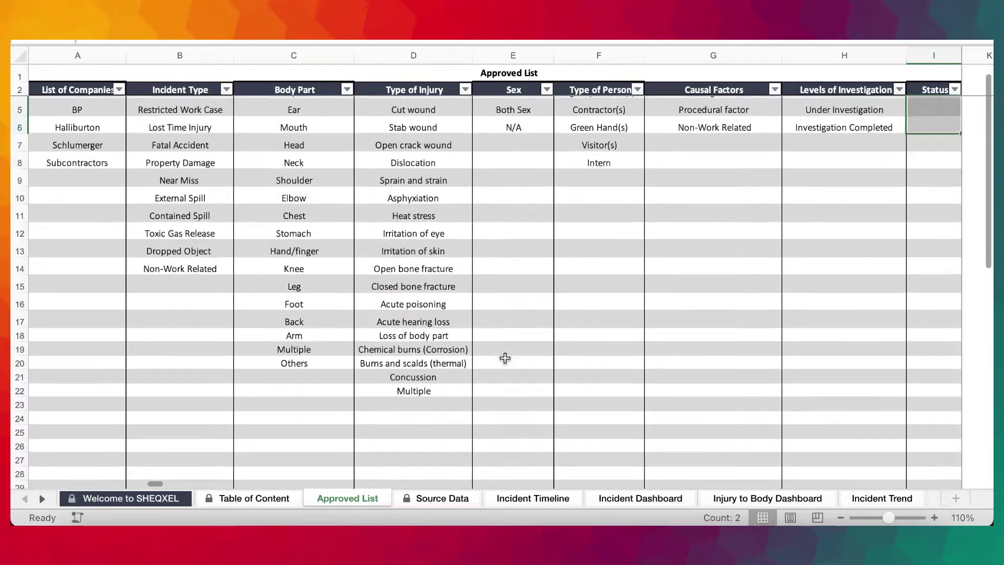
{"action": "left_click", "coordinate": [446, 498]}
{"action": "left_click", "coordinate": [103, 171]}
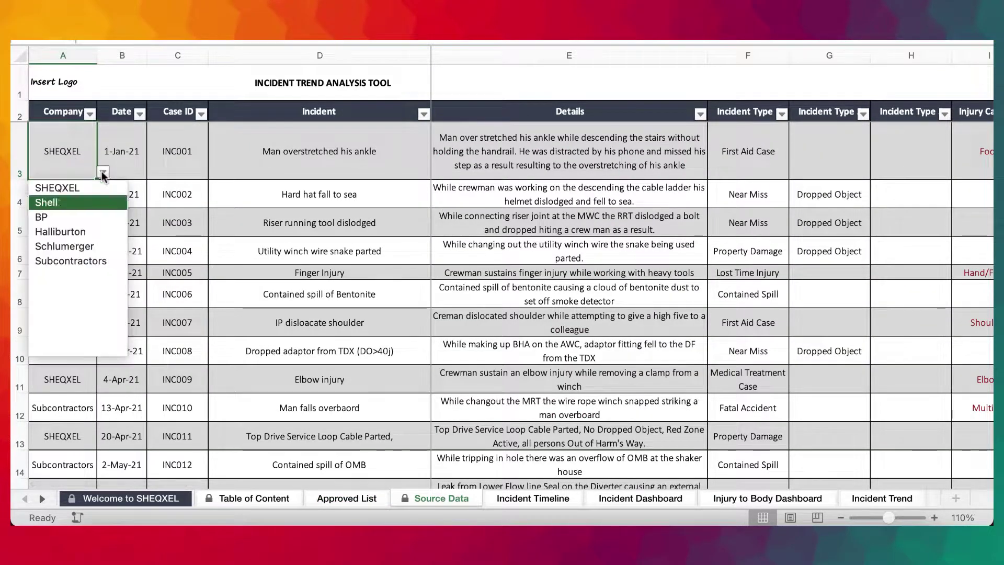
{"action": "scroll", "coordinate": [122, 320], "scroll_direction": "up", "scroll_amount": 5}
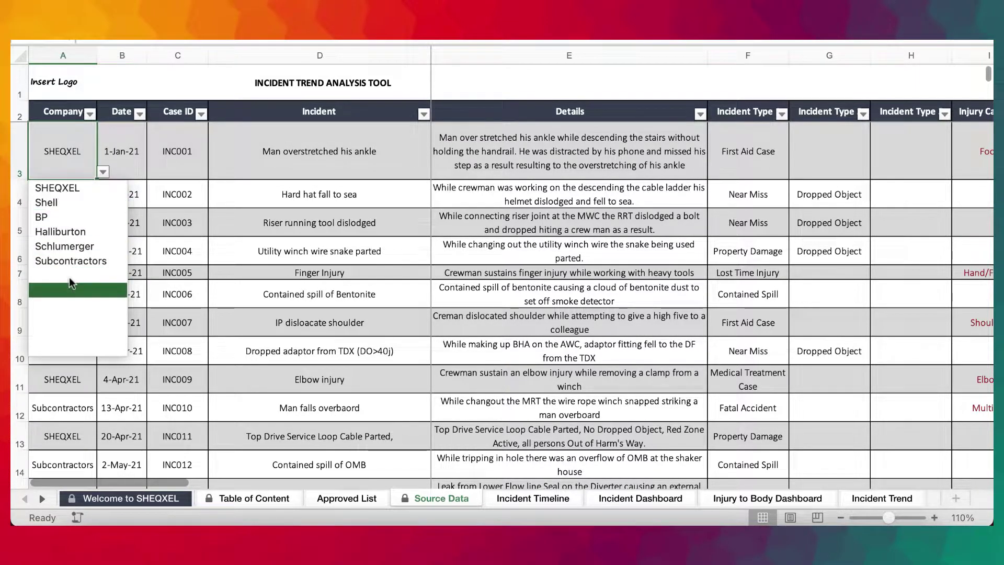
{"action": "key", "text": "Escape"}
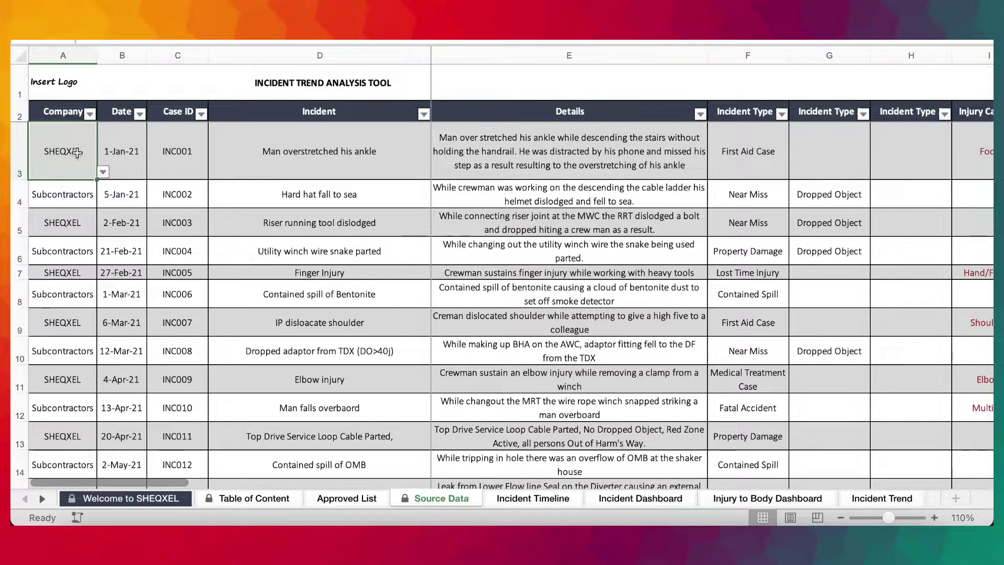
{"action": "left_click", "coordinate": [103, 173]}
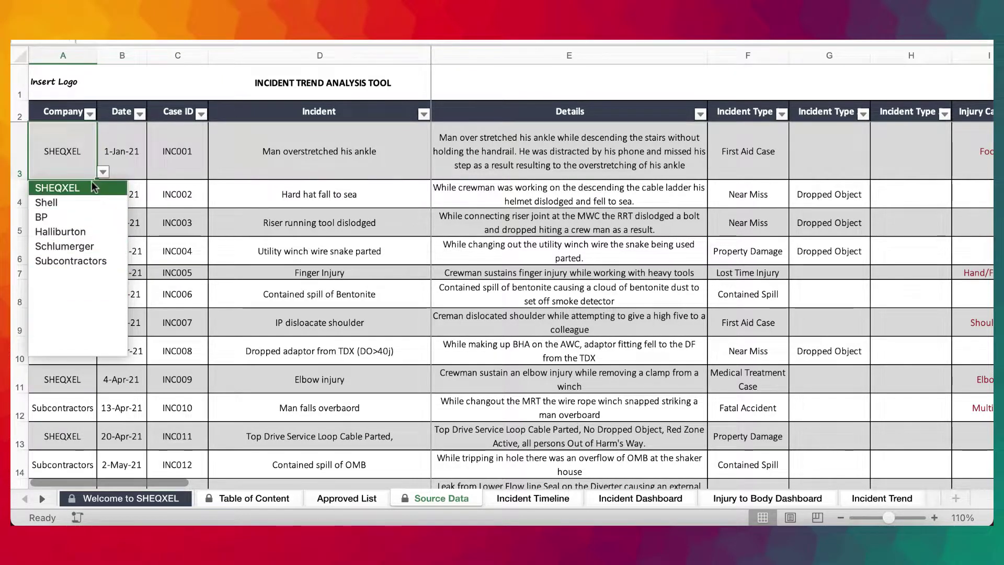
{"action": "key", "text": "Escape"}
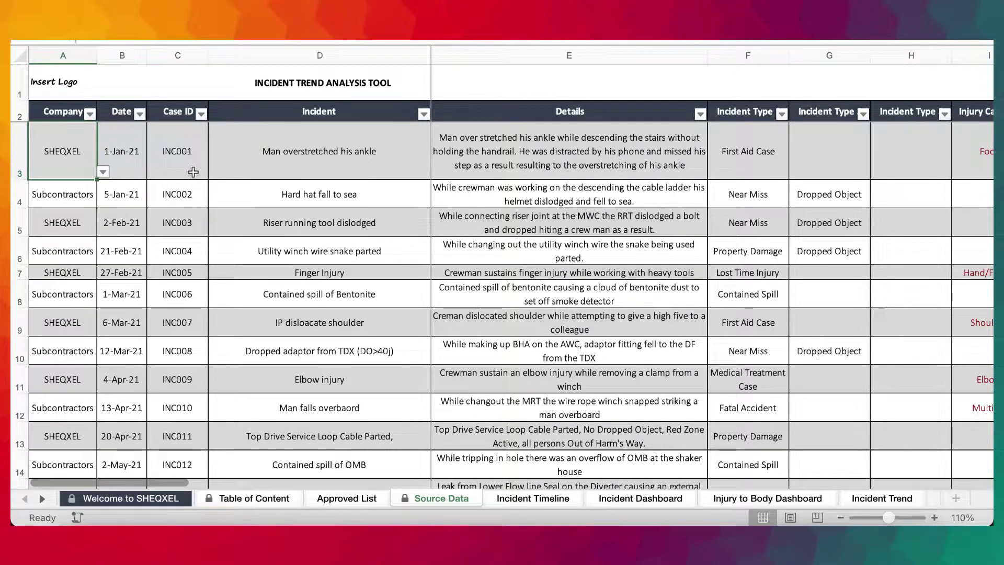
{"action": "left_click", "coordinate": [130, 161]}
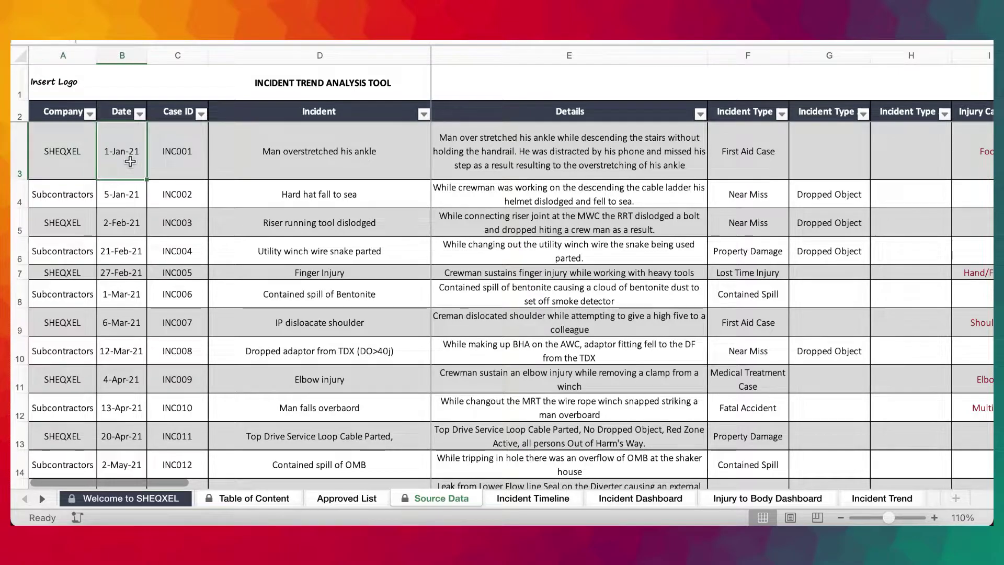
{"action": "left_click", "coordinate": [179, 149]}
{"action": "left_click", "coordinate": [377, 146]}
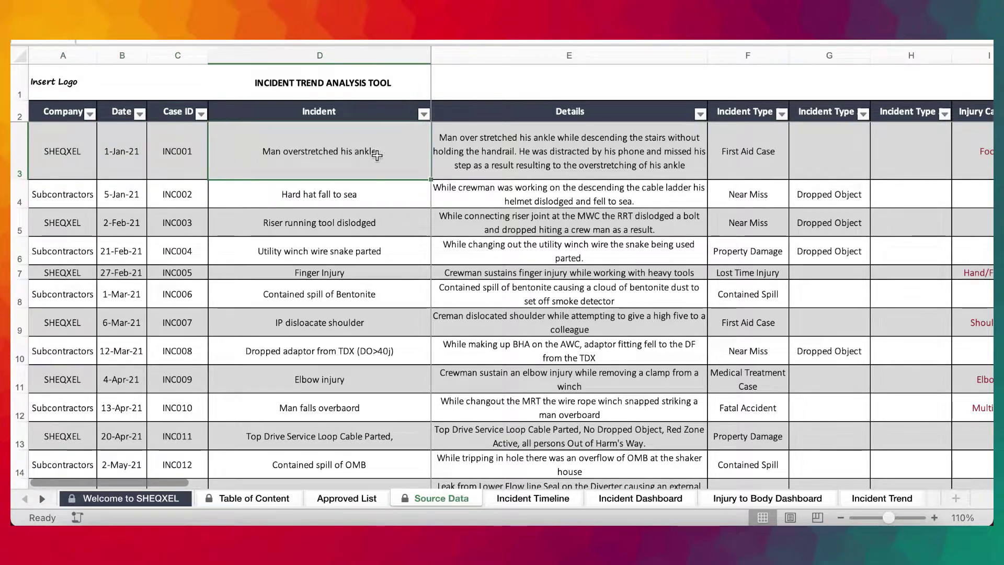
{"action": "scroll", "coordinate": [614, 163], "scroll_direction": "right", "scroll_amount": 3}
{"action": "left_click", "coordinate": [645, 159]}
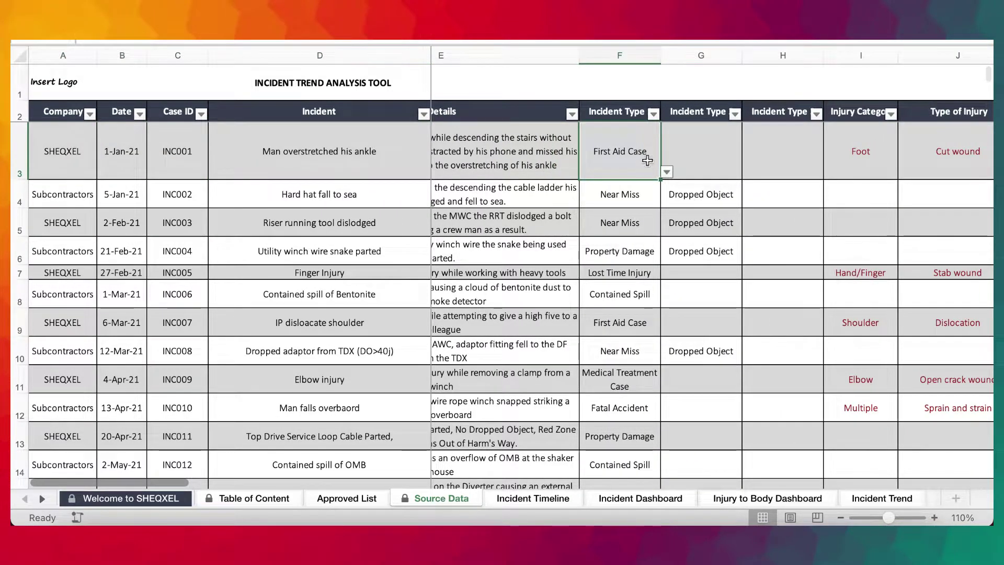
{"action": "left_click", "coordinate": [667, 172]}
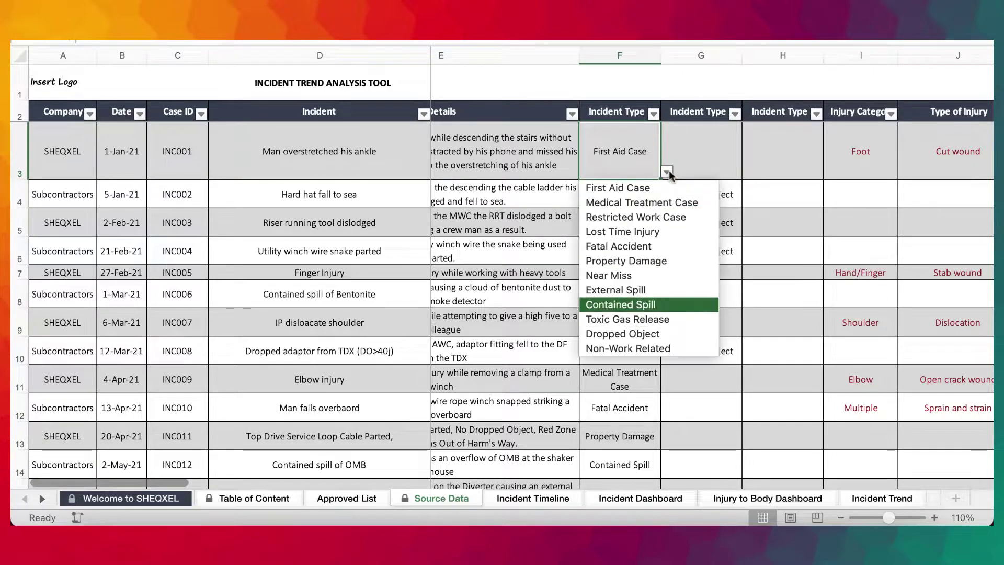
{"action": "key", "text": "Escape"}
{"action": "scroll", "coordinate": [752, 307], "scroll_direction": "right", "scroll_amount": 3}
{"action": "left_click_drag", "start_coordinate": [596, 56], "coordinate": [672, 52]}
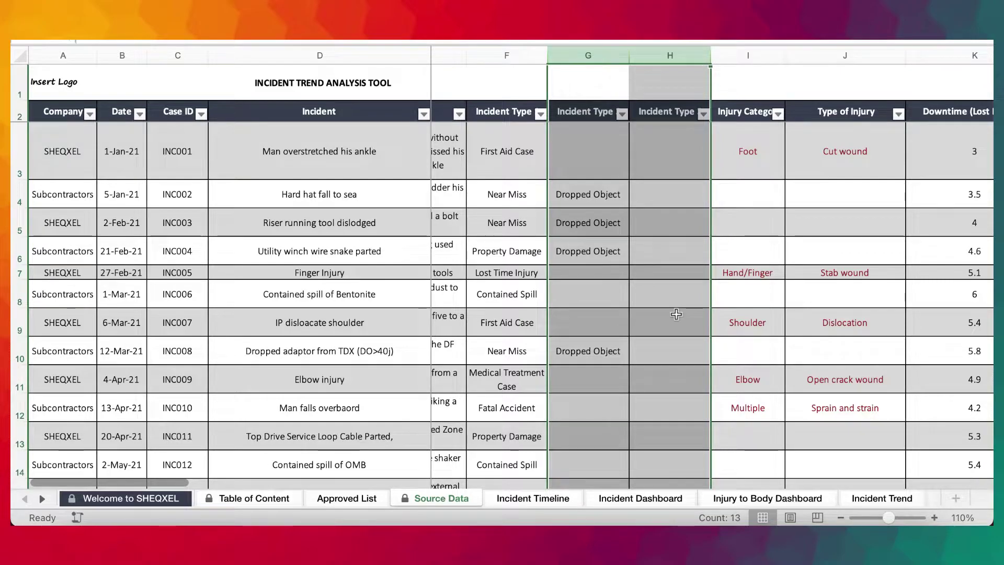
{"action": "left_click", "coordinate": [602, 169]}
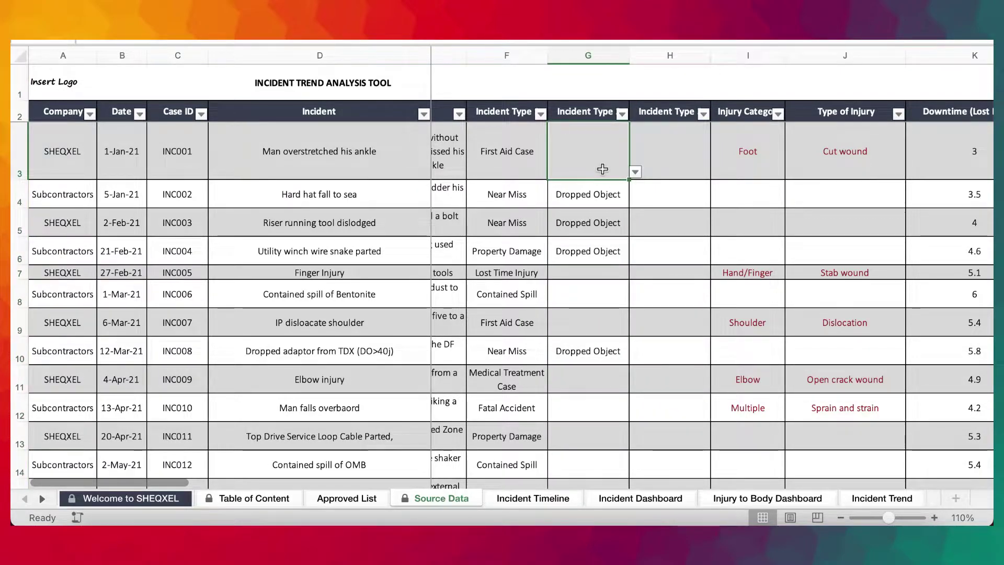
{"action": "left_click", "coordinate": [635, 173]}
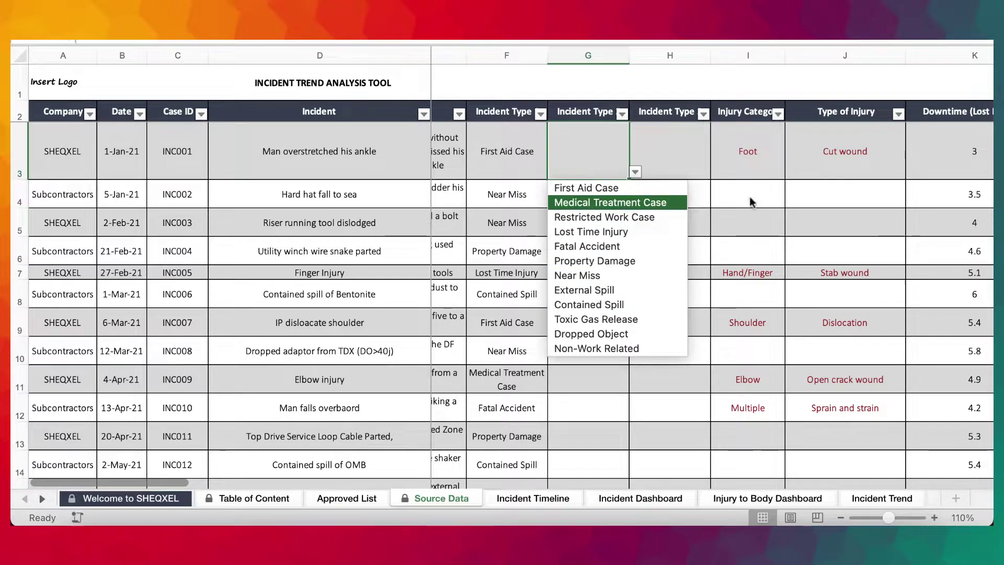
{"action": "left_click", "coordinate": [635, 172]}
{"action": "left_click", "coordinate": [633, 198]}
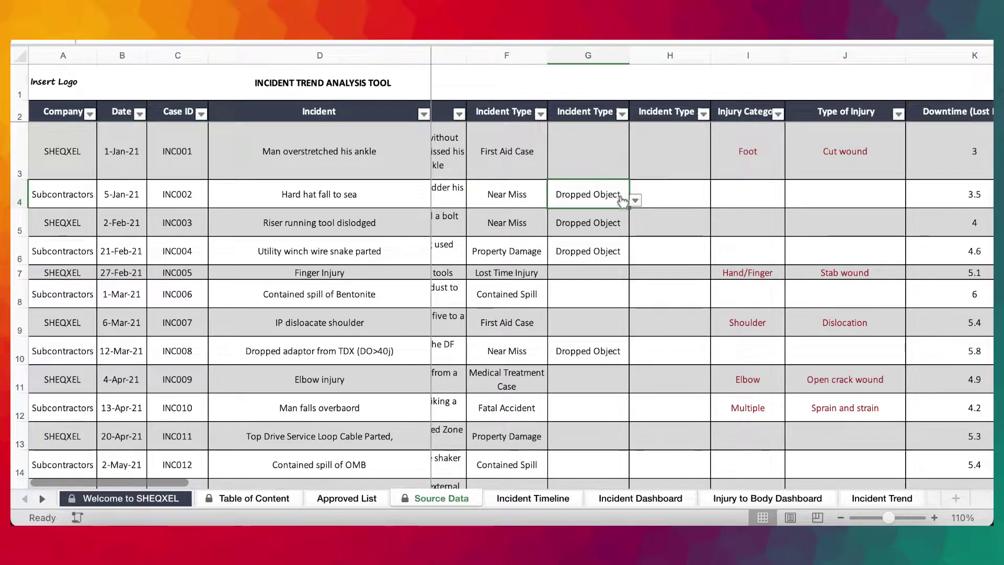
{"action": "left_click", "coordinate": [595, 196]}
{"action": "left_click", "coordinate": [635, 201]}
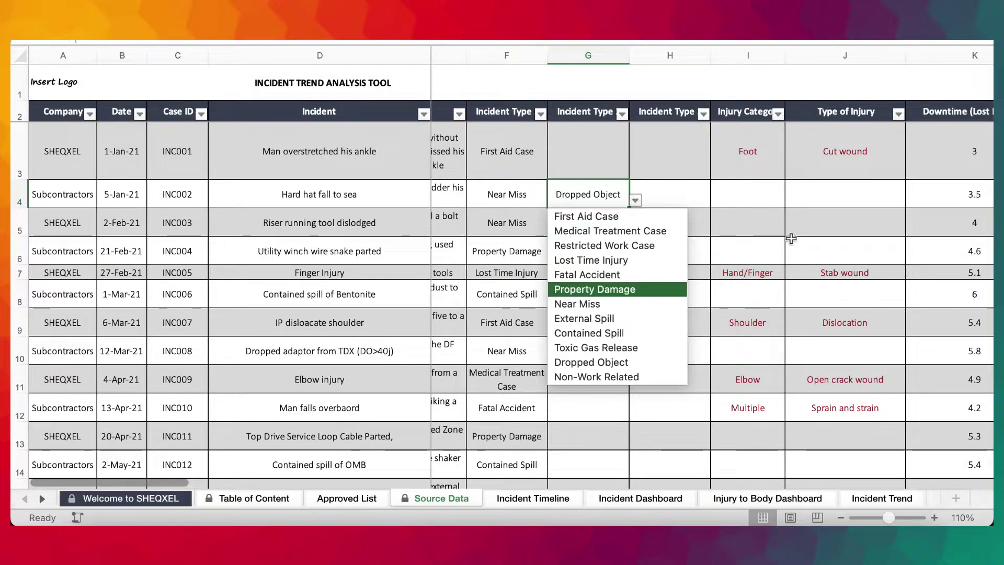
{"action": "key", "text": "Escape"}
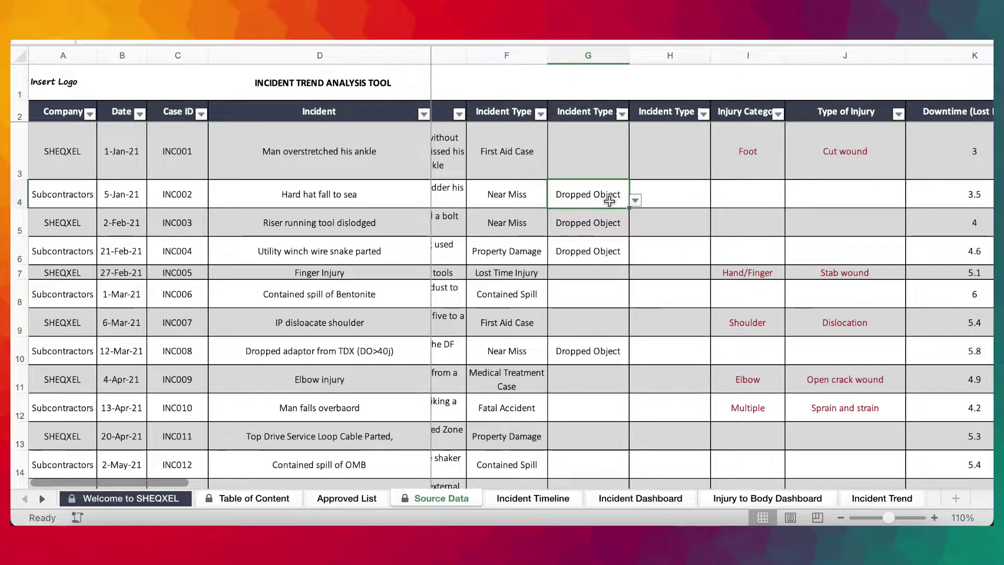
{"action": "left_click", "coordinate": [671, 192]}
{"action": "scroll", "coordinate": [629, 292], "scroll_direction": "down", "scroll_amount": 3}
{"action": "scroll", "coordinate": [629, 292], "scroll_direction": "up", "scroll_amount": 3}
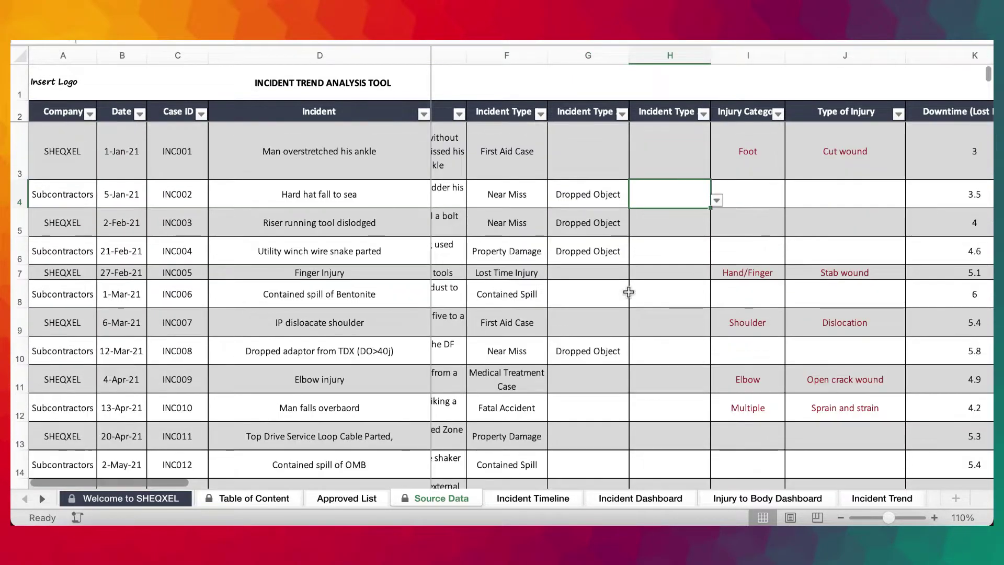
{"action": "left_click_drag", "start_coordinate": [491, 163], "coordinate": [578, 157]}
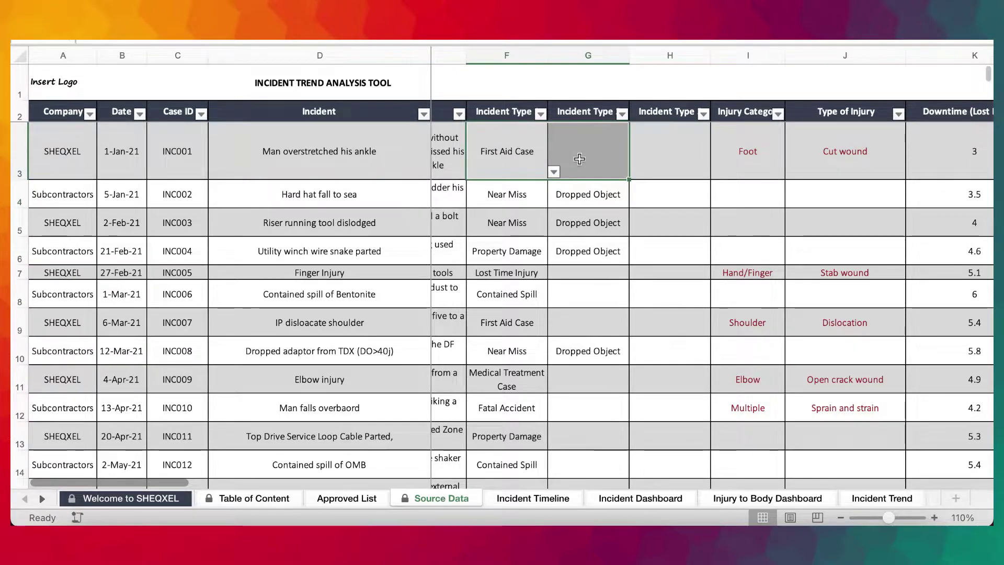
{"action": "left_click", "coordinate": [672, 150]}
{"action": "left_click", "coordinate": [715, 171]}
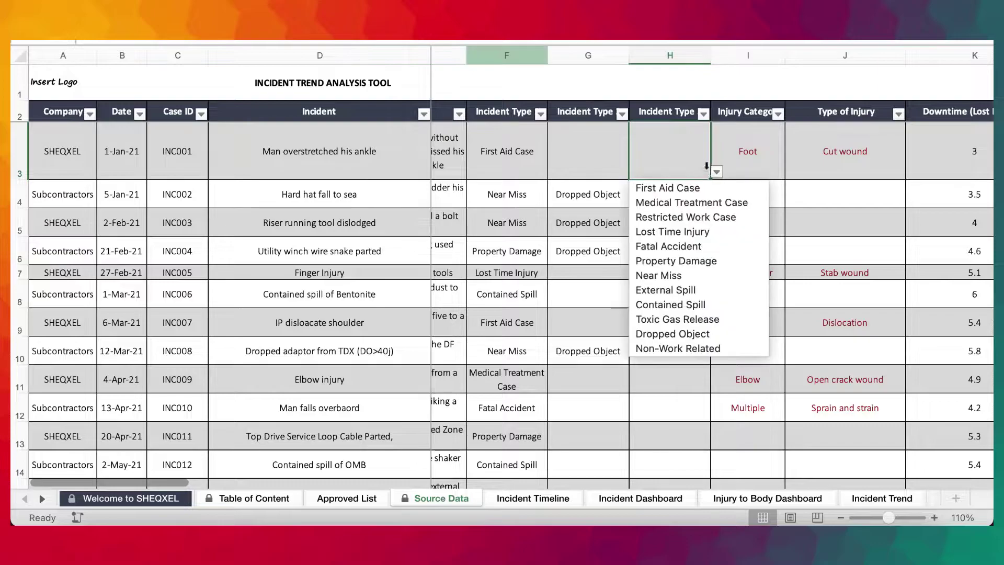
{"action": "key", "text": "Escape"}
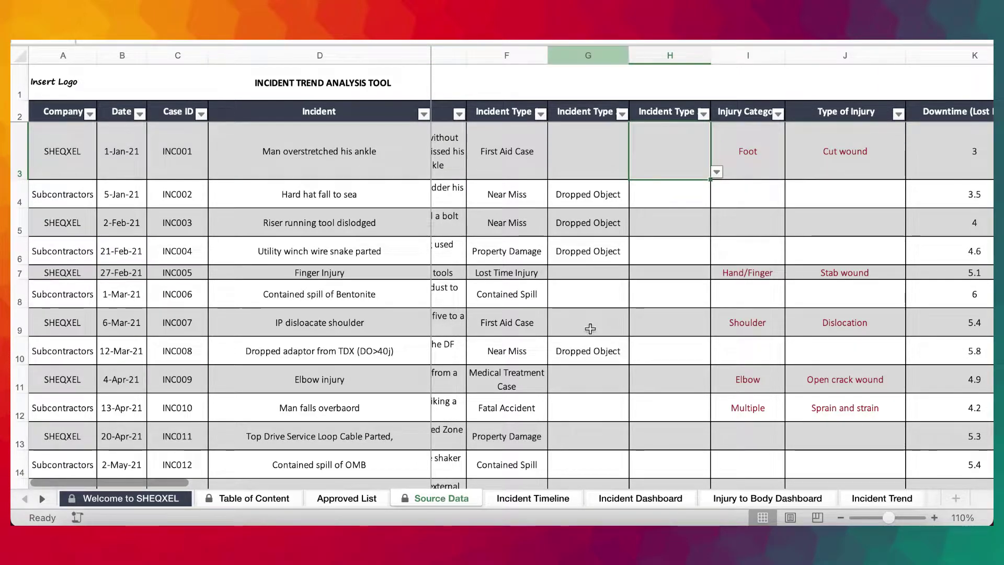
{"action": "left_click_drag", "start_coordinate": [588, 55], "coordinate": [652, 52]}
{"action": "right_click", "coordinate": [628, 53]}
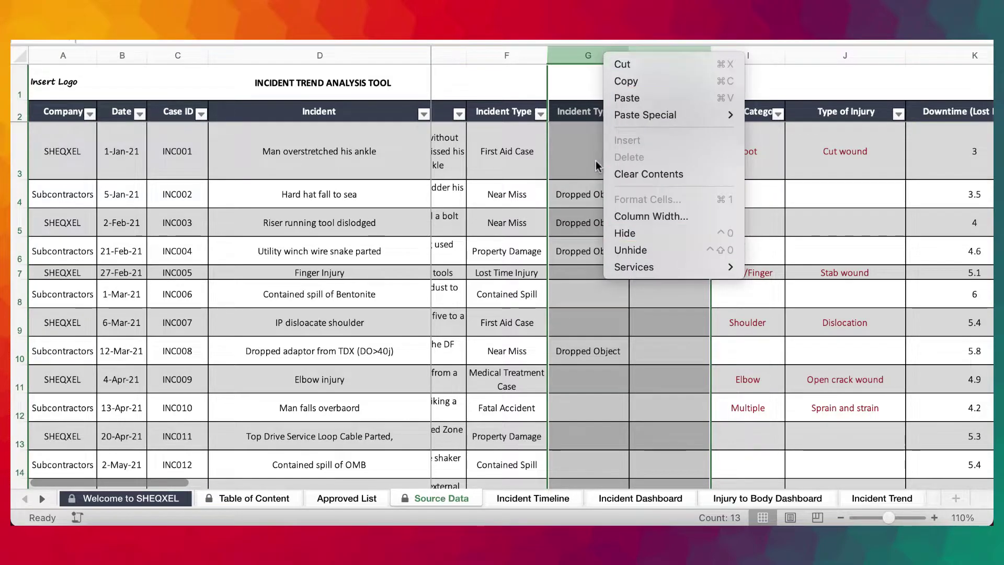
{"action": "left_click", "coordinate": [566, 149]}
{"action": "left_click_drag", "start_coordinate": [566, 149], "coordinate": [656, 374]}
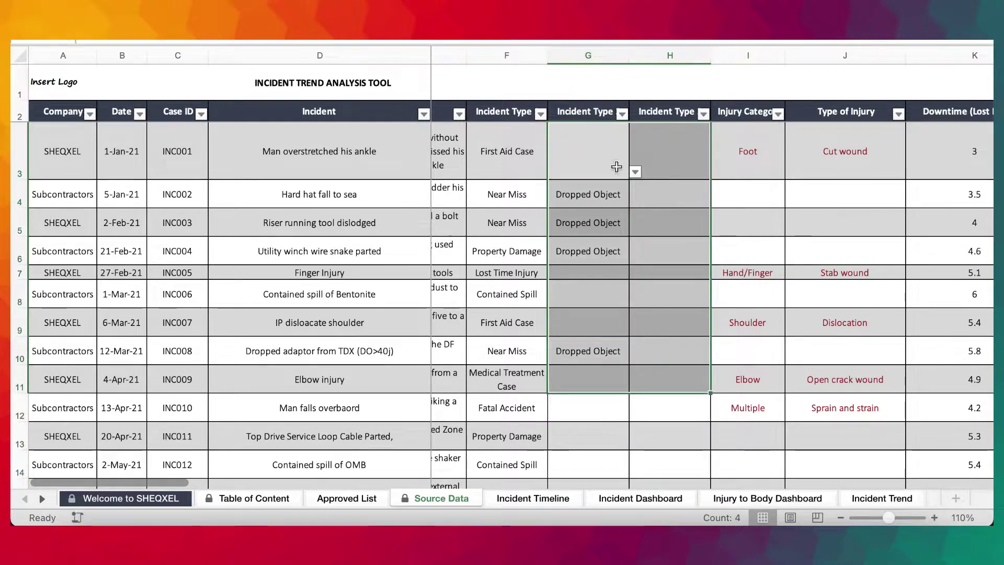
{"action": "left_click_drag", "start_coordinate": [612, 52], "coordinate": [641, 50]}
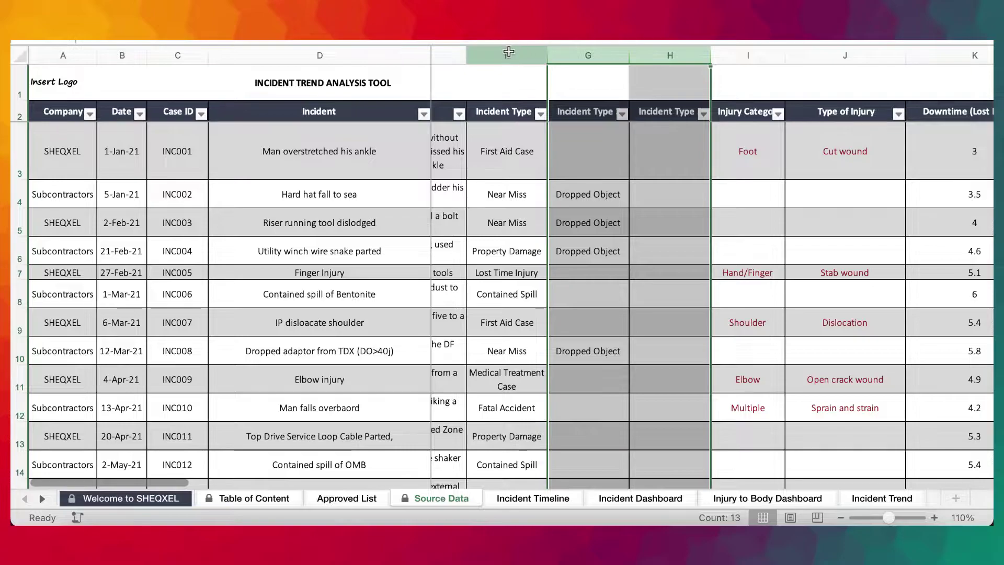
{"action": "left_click", "coordinate": [509, 51]}
{"action": "left_click", "coordinate": [596, 345]}
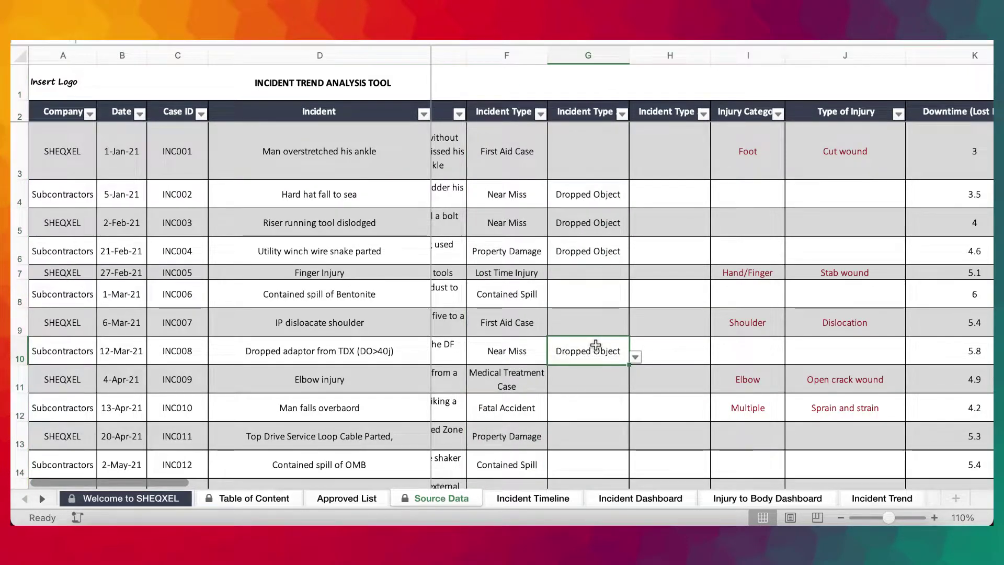
{"action": "scroll", "coordinate": [633, 243], "scroll_direction": "right", "scroll_amount": 2}
{"action": "left_click", "coordinate": [651, 168]}
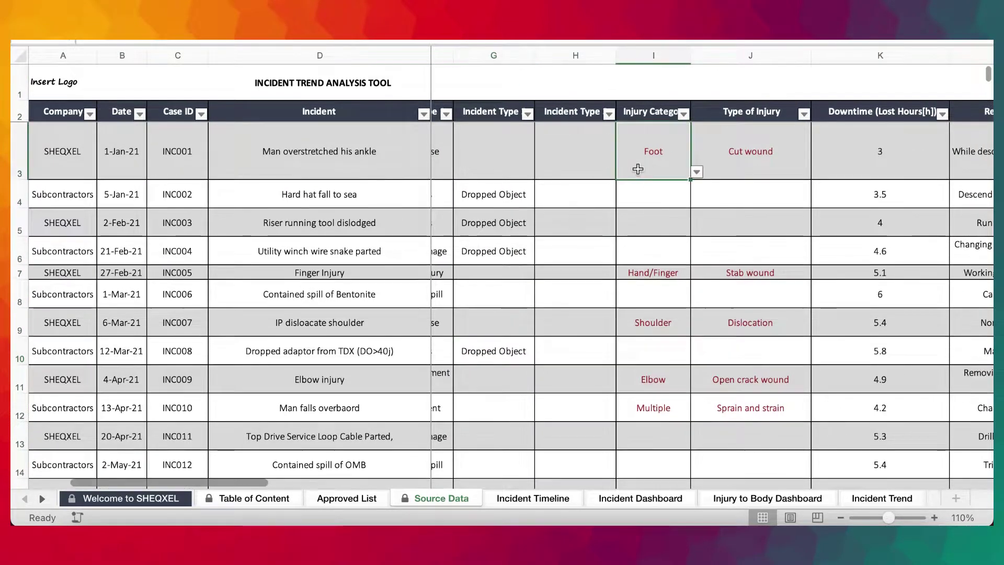
{"action": "left_click", "coordinate": [697, 171]}
{"action": "key", "text": "Escape"}
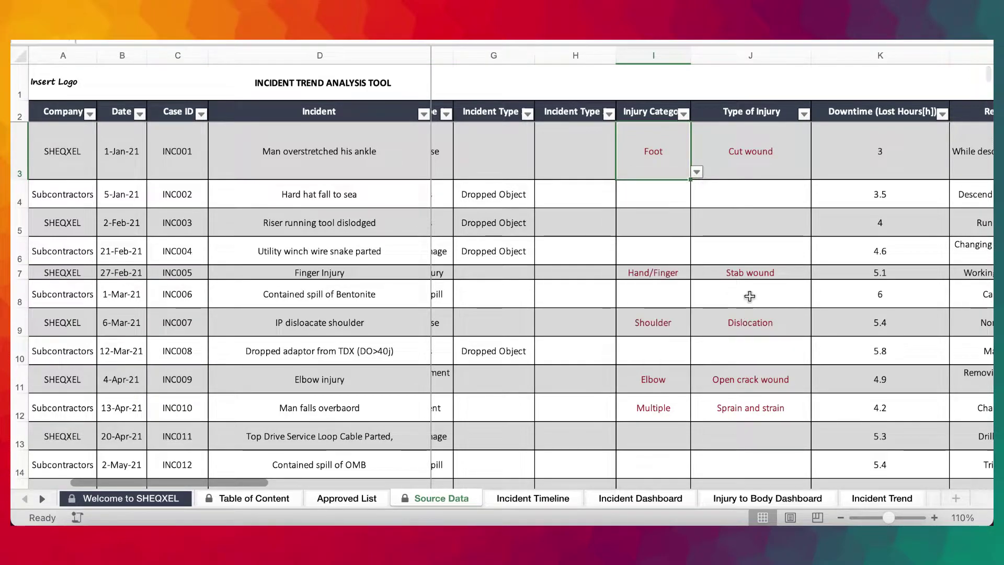
{"action": "left_click", "coordinate": [806, 172]}
{"action": "left_click", "coordinate": [817, 172]}
{"action": "scroll", "coordinate": [774, 292], "scroll_direction": "down", "scroll_amount": 10}
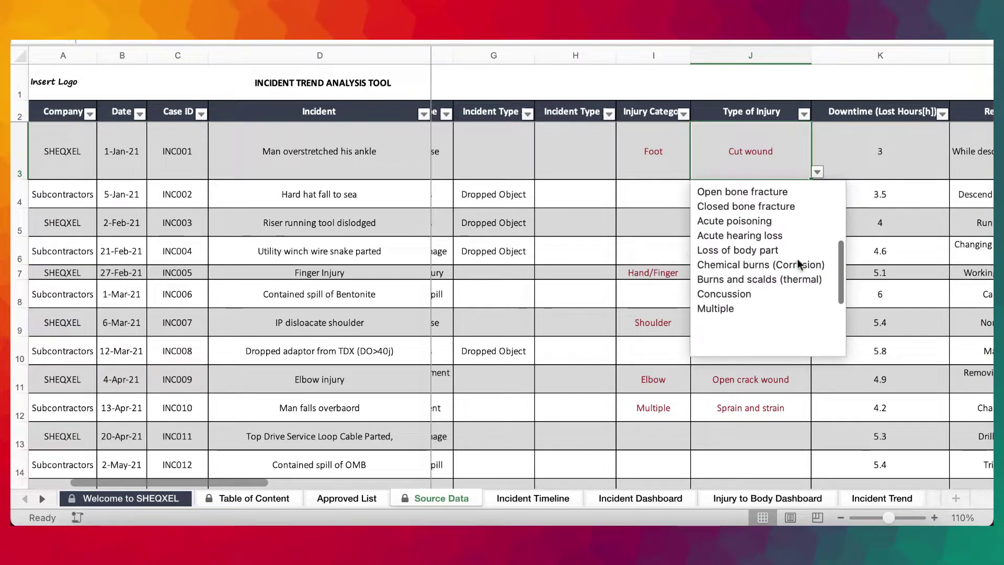
{"action": "key", "text": "Escape"}
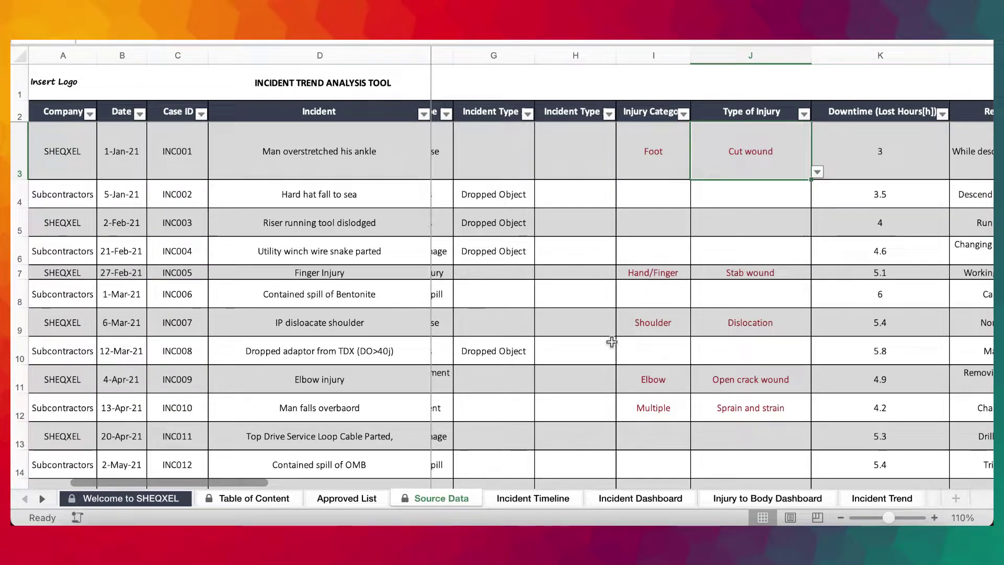
{"action": "left_click", "coordinate": [340, 498]}
{"action": "left_click", "coordinate": [438, 499]}
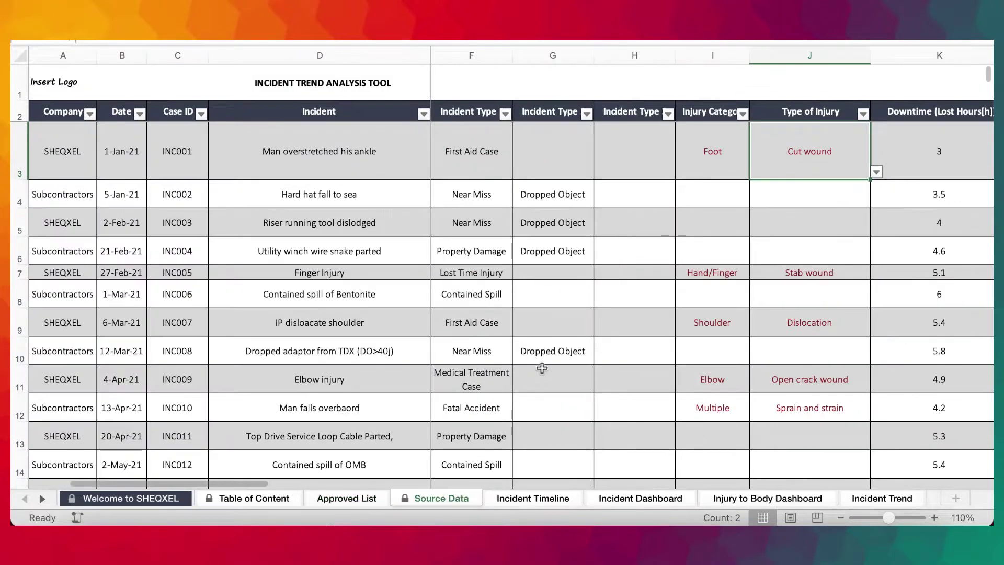
{"action": "scroll", "coordinate": [539, 361], "scroll_direction": "right", "scroll_amount": 10}
{"action": "scroll", "coordinate": [543, 367], "scroll_direction": "left", "scroll_amount": 10}
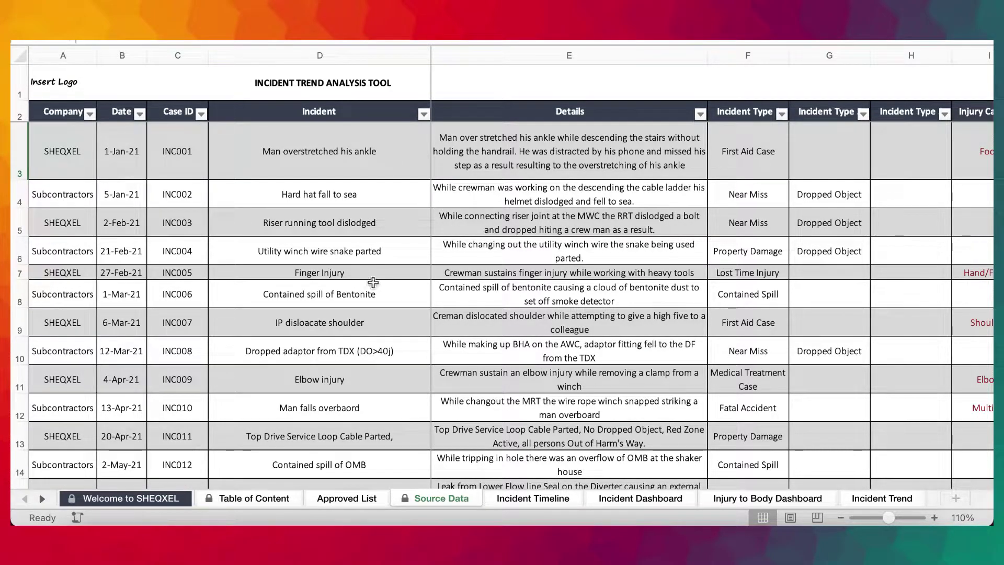
Step: Select the first incident's Details cell E3 and a block of incident rows on Source Data
{"action": "left_click", "coordinate": [648, 158]}
{"action": "scroll", "coordinate": [595, 330], "scroll_direction": "down", "scroll_amount": 5}
{"action": "scroll", "coordinate": [595, 329], "scroll_direction": "up", "scroll_amount": 5}
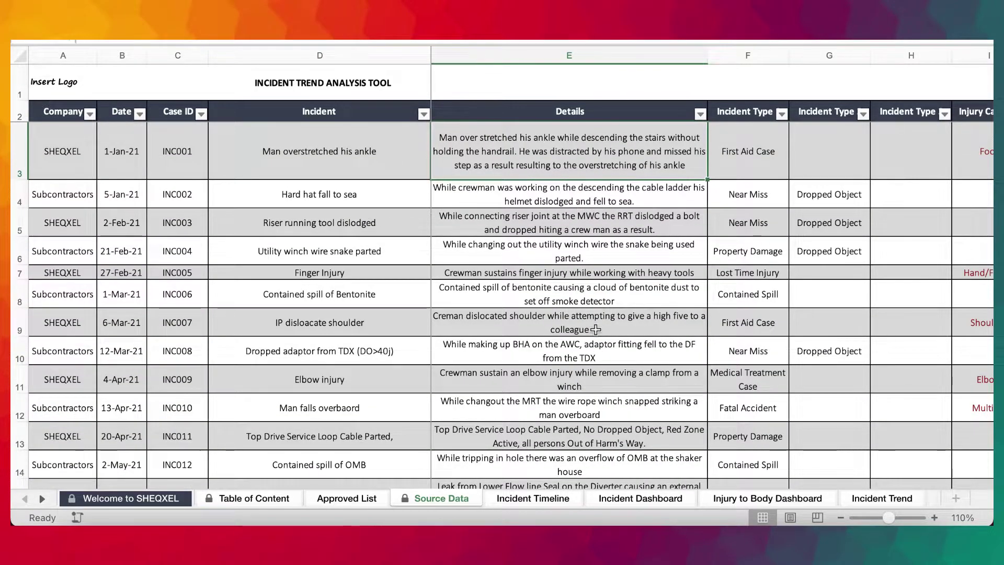
{"action": "scroll", "coordinate": [734, 287], "scroll_direction": "right", "scroll_amount": 3}
{"action": "scroll", "coordinate": [734, 287], "scroll_direction": "left", "scroll_amount": 3}
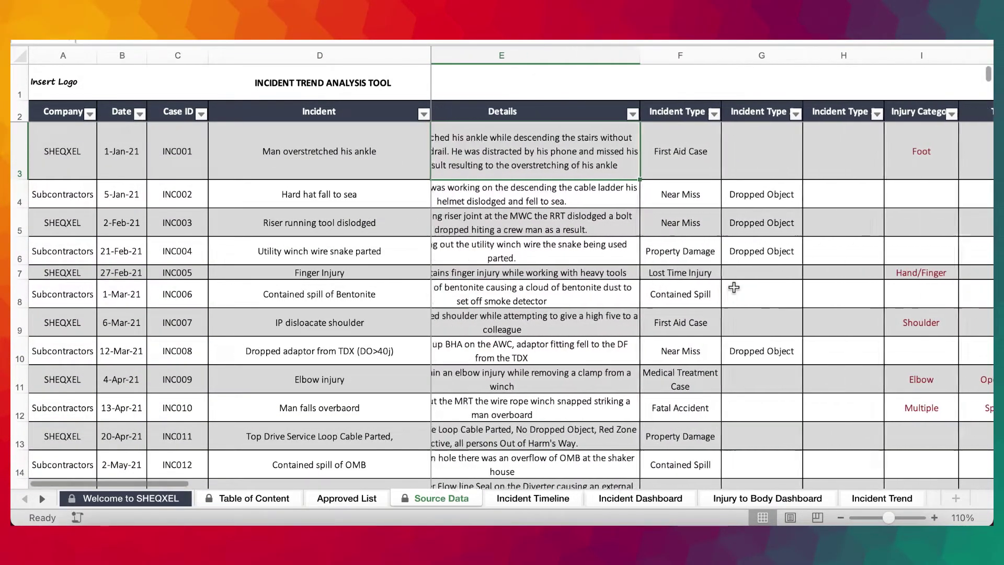
{"action": "left_click_drag", "start_coordinate": [122, 194], "coordinate": [947, 235]}
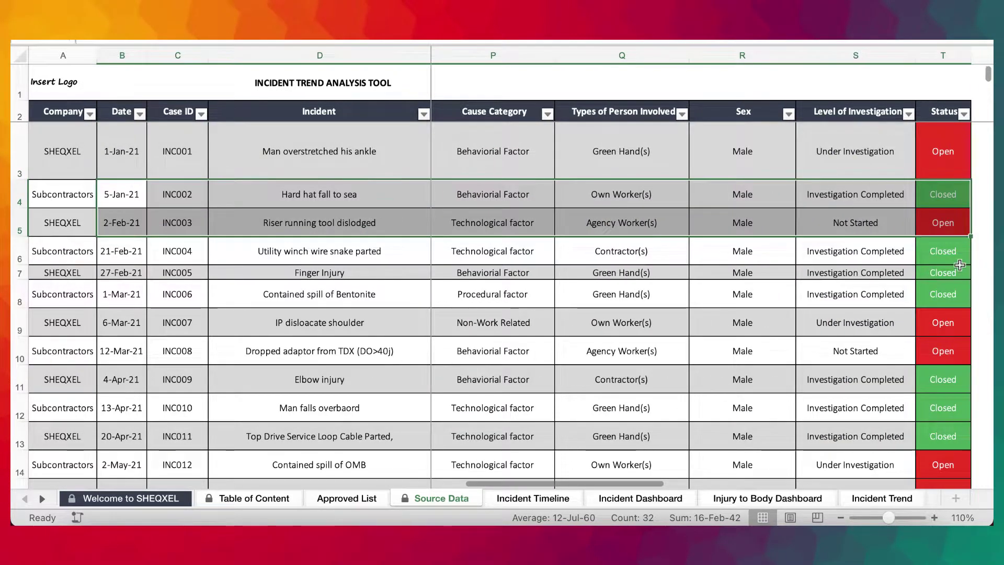
{"action": "scroll", "coordinate": [960, 265], "scroll_direction": "left", "scroll_amount": 5}
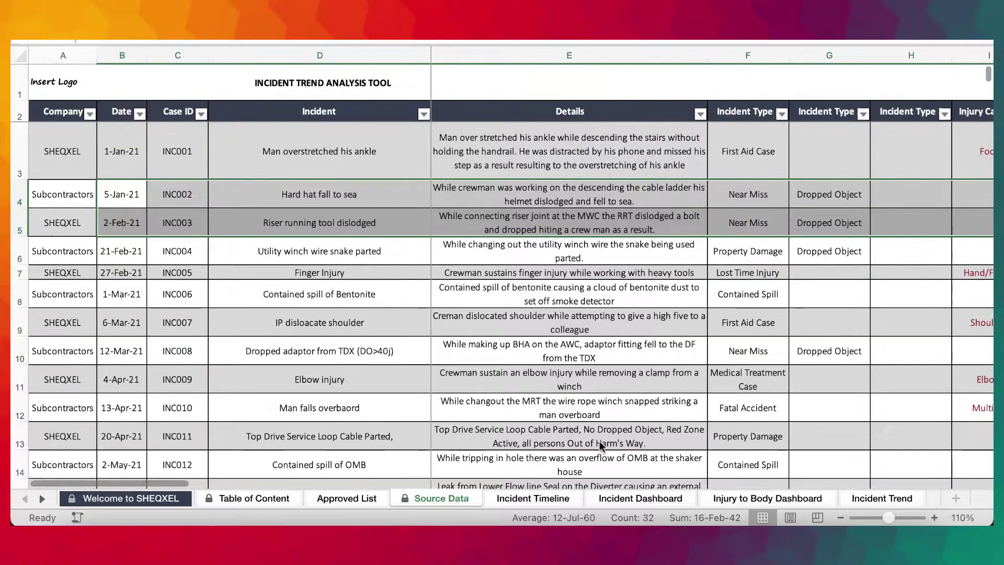
Step: Step through the Incident Timeline and Incident Dashboard sheets to the Injury to Body Dashboard
{"action": "left_click", "coordinate": [556, 499]}
{"action": "left_click", "coordinate": [628, 499]}
{"action": "left_click", "coordinate": [778, 498]}
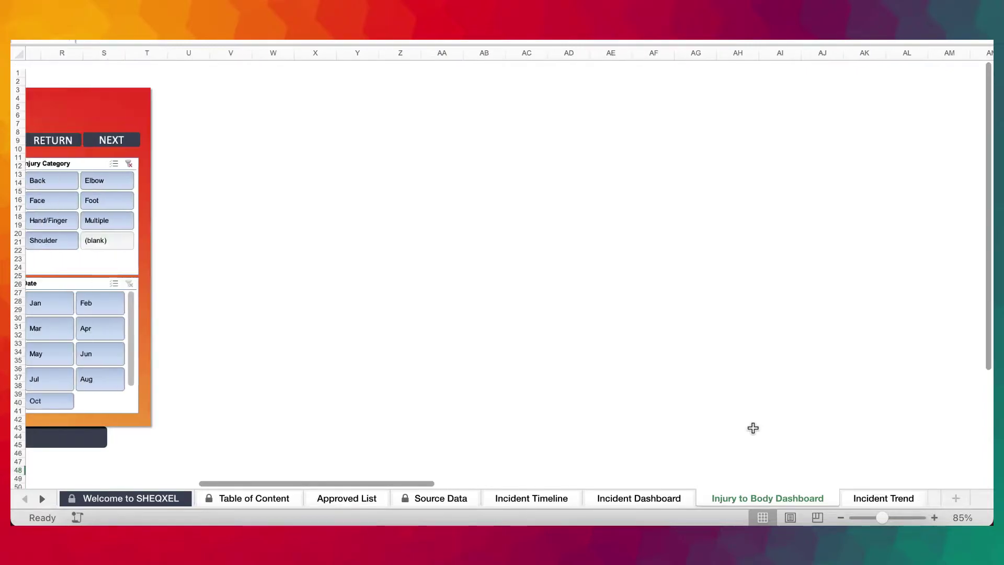
Step: View the Incident Trend, Incident Types, Downtime - Hours Lost and Injury Category chart sheets
{"action": "left_click", "coordinate": [42, 499]}
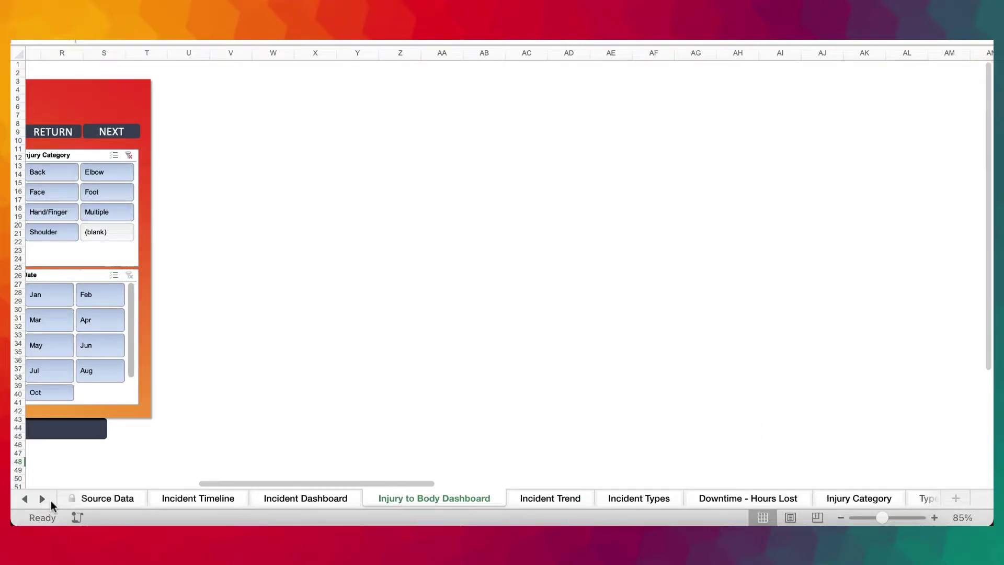
{"action": "left_click", "coordinate": [541, 498]}
{"action": "left_click", "coordinate": [643, 500]}
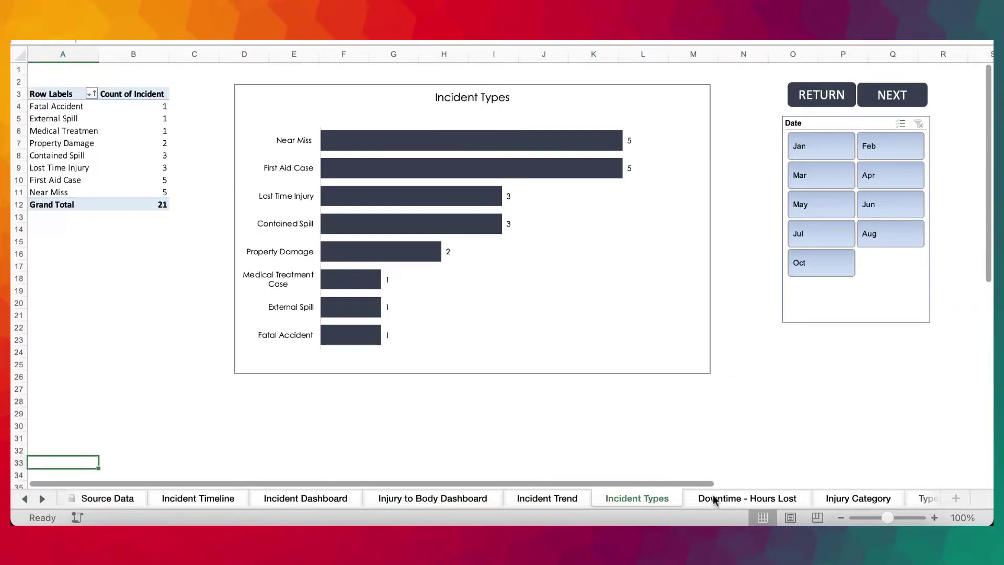
{"action": "left_click", "coordinate": [715, 500]}
{"action": "left_click", "coordinate": [859, 500]}
Step: View the Type of Injury, Cause Category, Type of Person and Incident Location chart sheets
{"action": "left_click", "coordinate": [42, 499]}
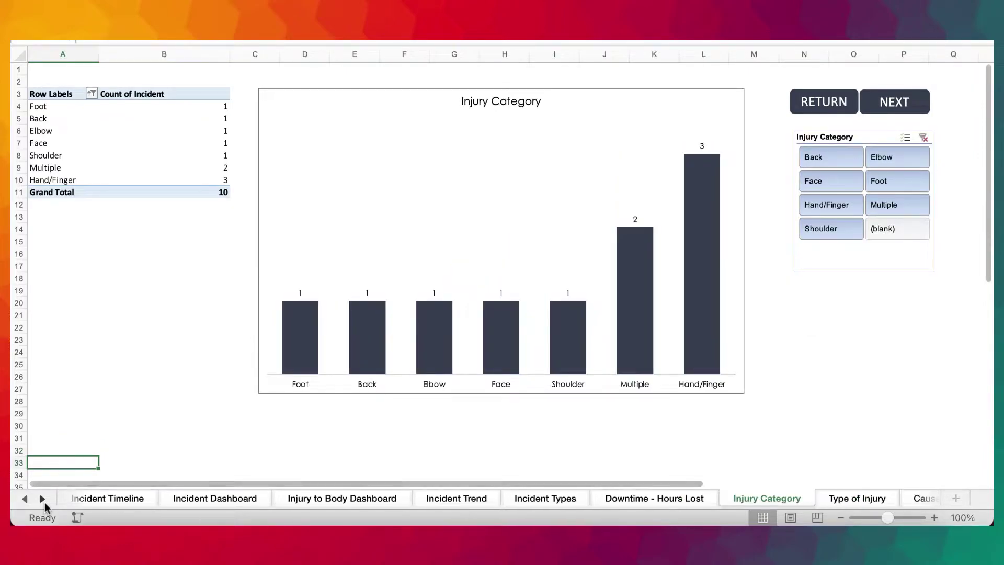
{"action": "left_click", "coordinate": [42, 499]}
{"action": "left_click", "coordinate": [42, 500]}
{"action": "left_click", "coordinate": [650, 500]}
{"action": "left_click", "coordinate": [752, 500]}
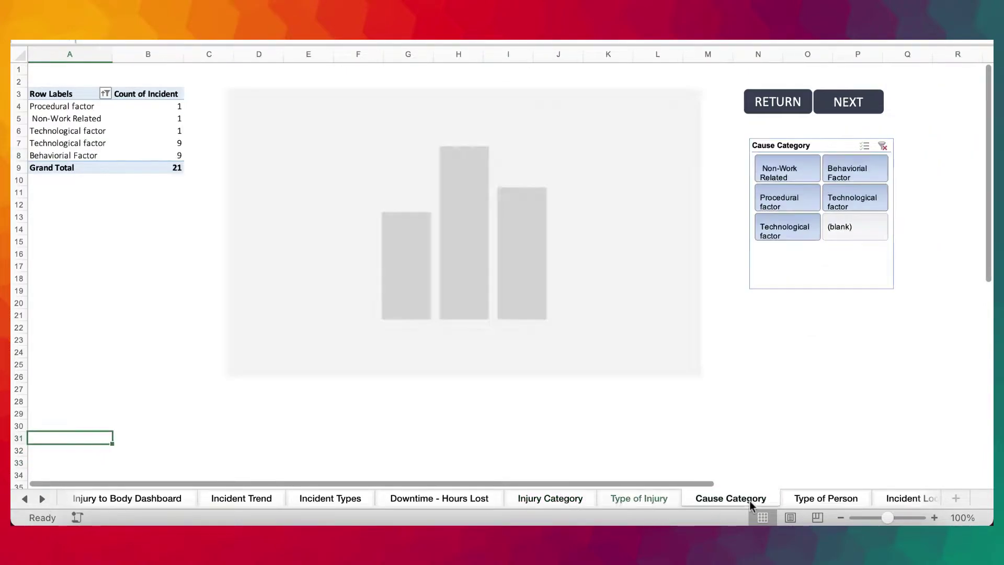
{"action": "left_click", "coordinate": [826, 499]}
{"action": "left_click", "coordinate": [904, 500]}
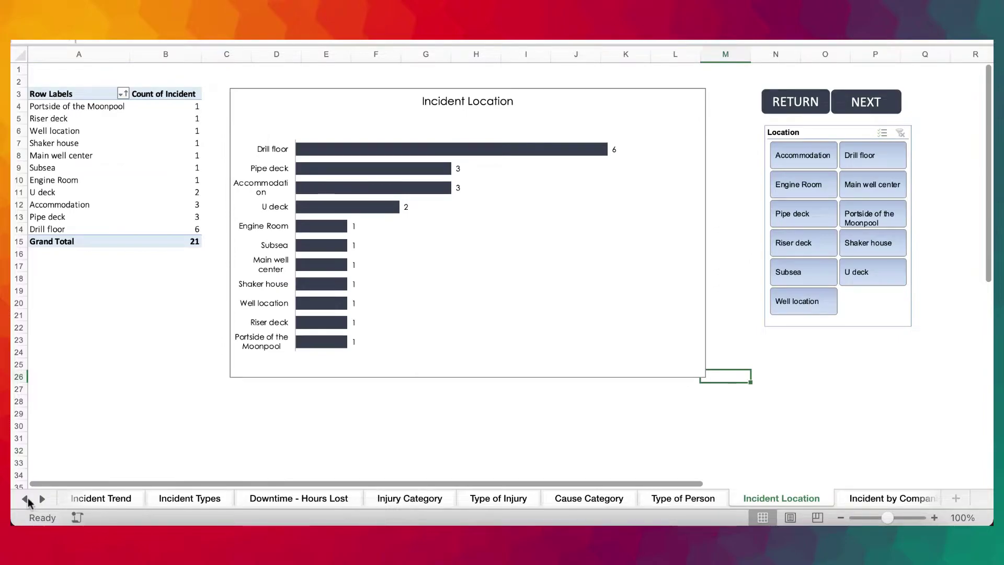
Step: Scroll the sheet tabs back to the start and return to the Incident Dashboard
{"action": "left_click", "coordinate": [26, 499]}
{"action": "left_click", "coordinate": [26, 500]}
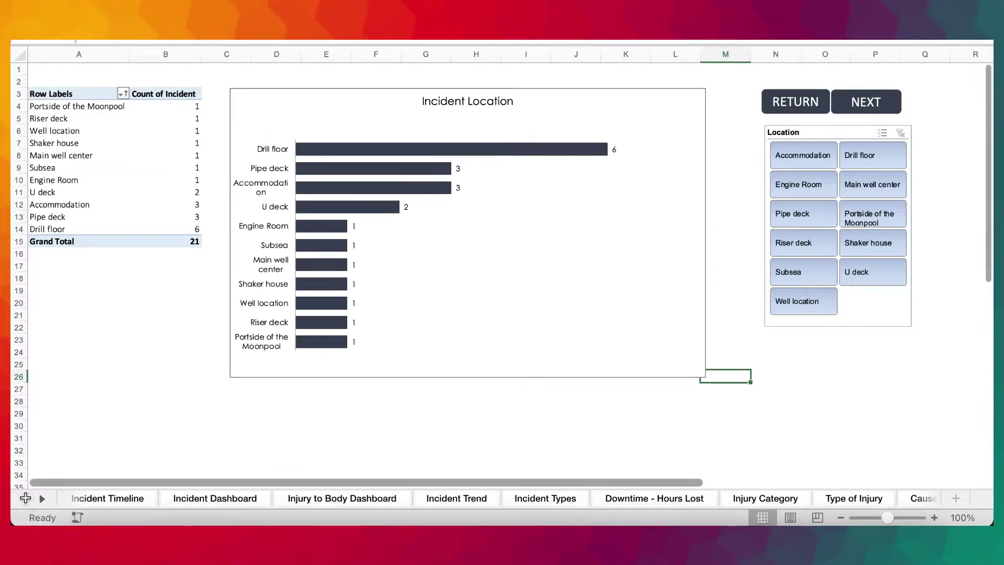
{"action": "left_click", "coordinate": [17, 499]}
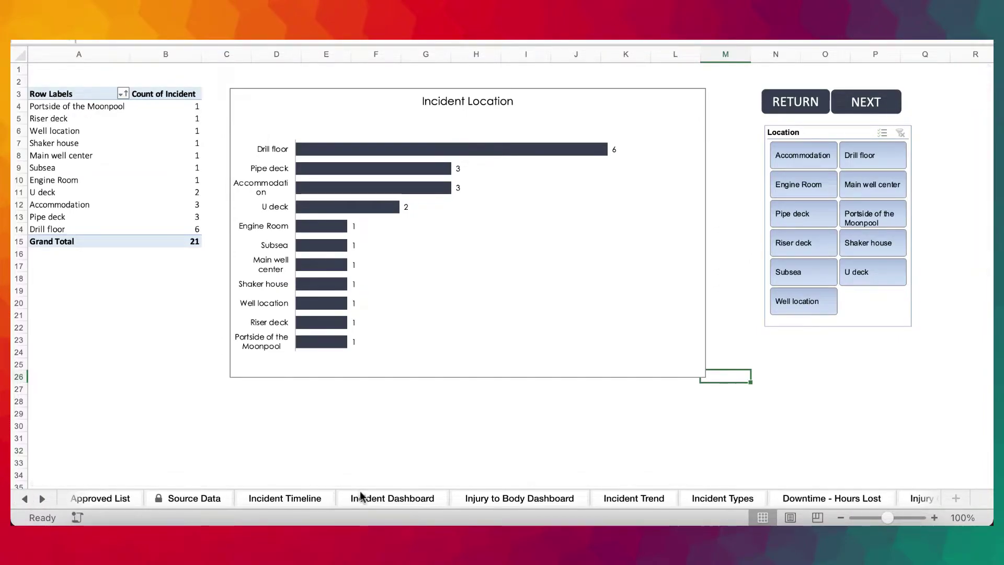